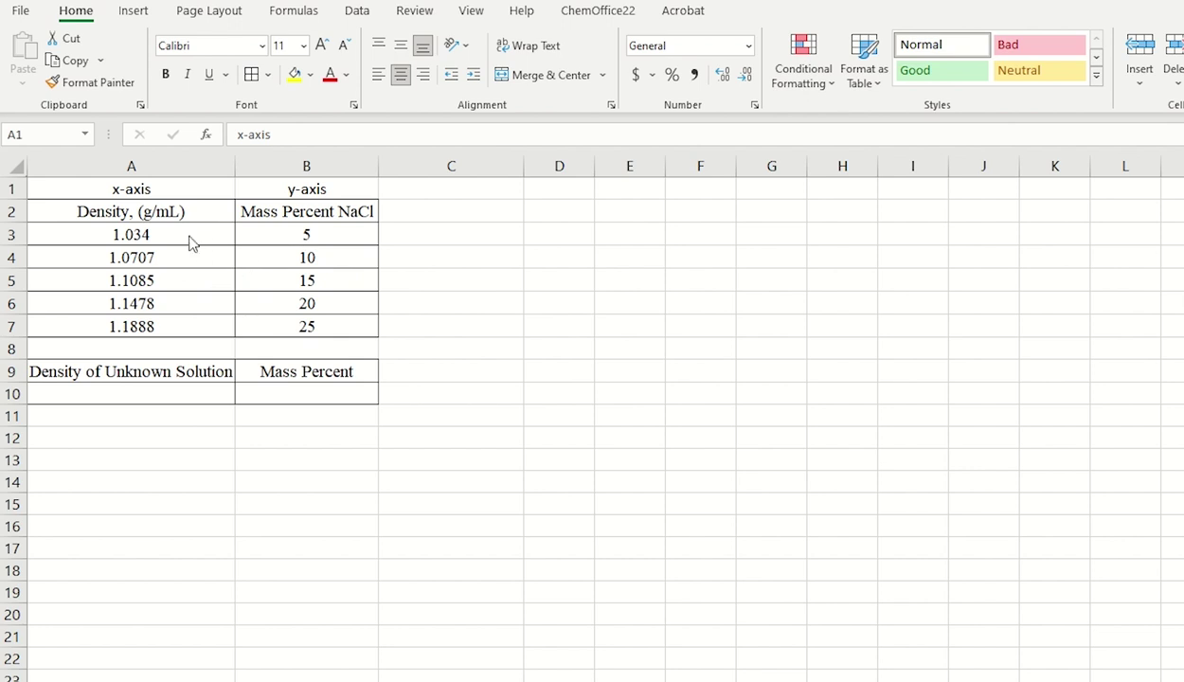
Insert a markers-only scatter chart of the density and mass percent data in A3:B7
drag(207, 233, 284, 331)
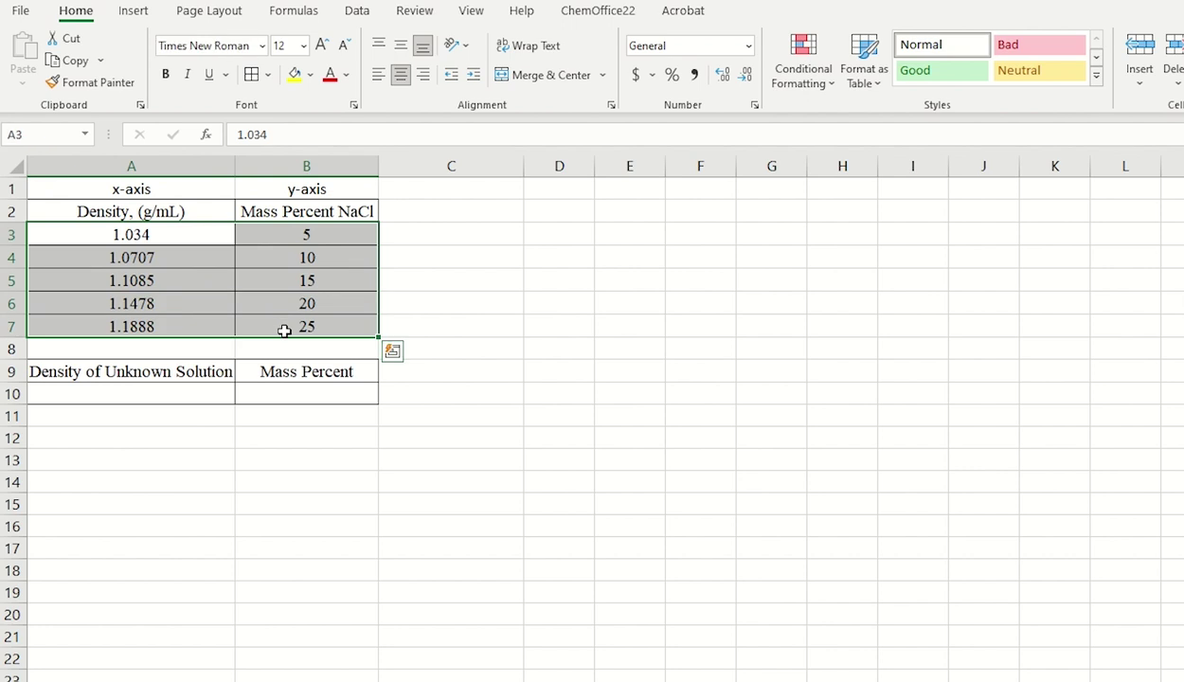
click(134, 13)
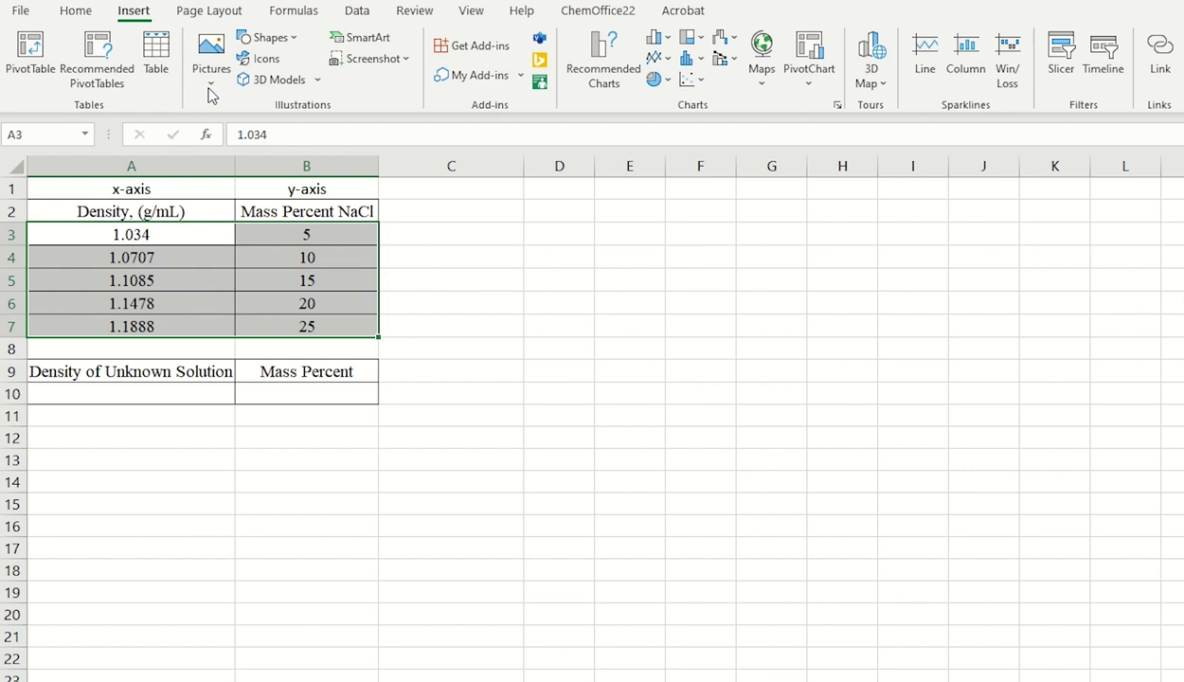
click(691, 79)
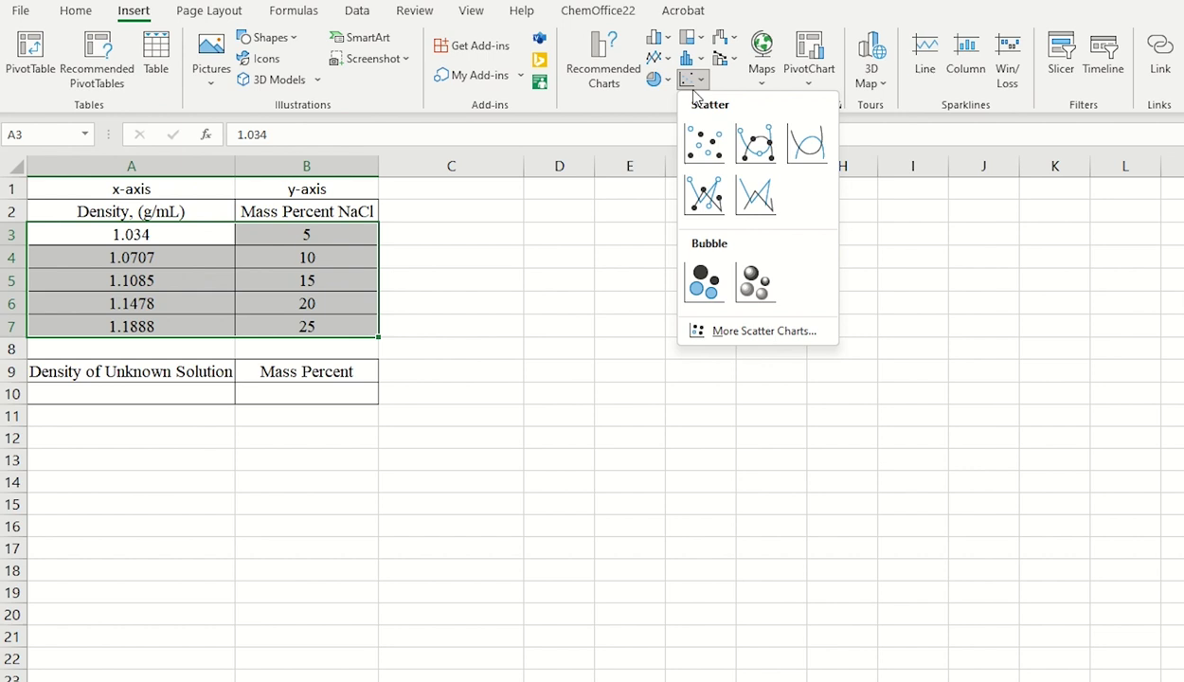
click(697, 153)
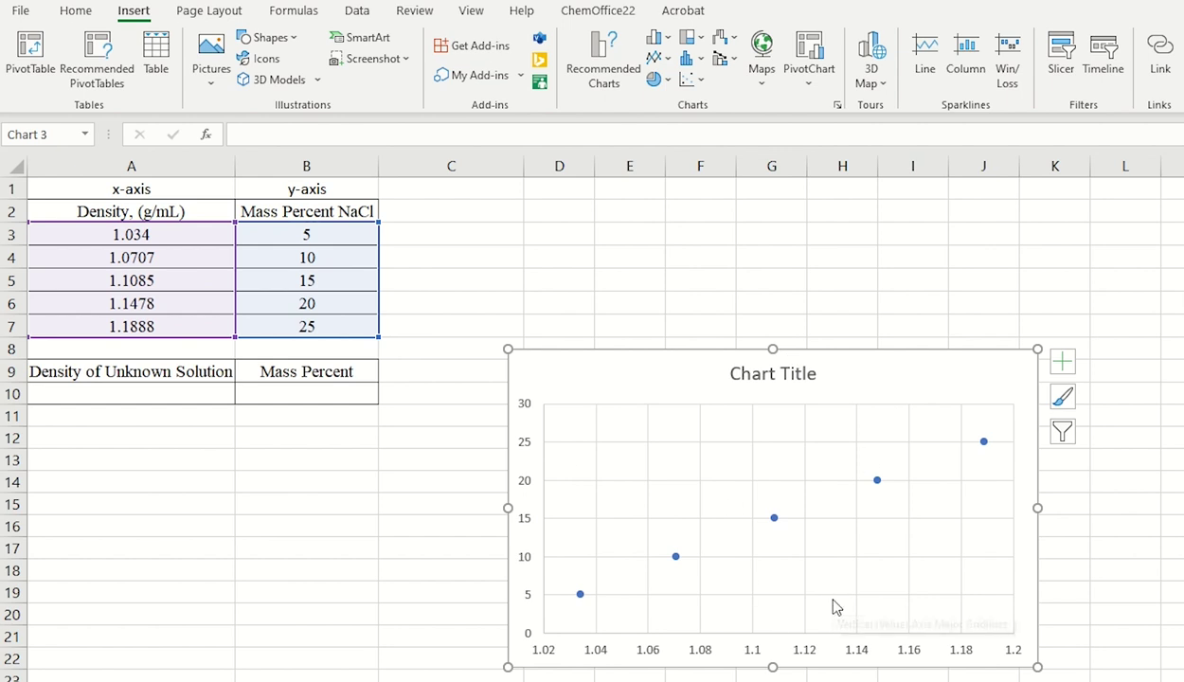
Move the scatter chart onto its own new sheet, Chart2
right_click(857, 377)
key(Escape)
right_click(855, 387)
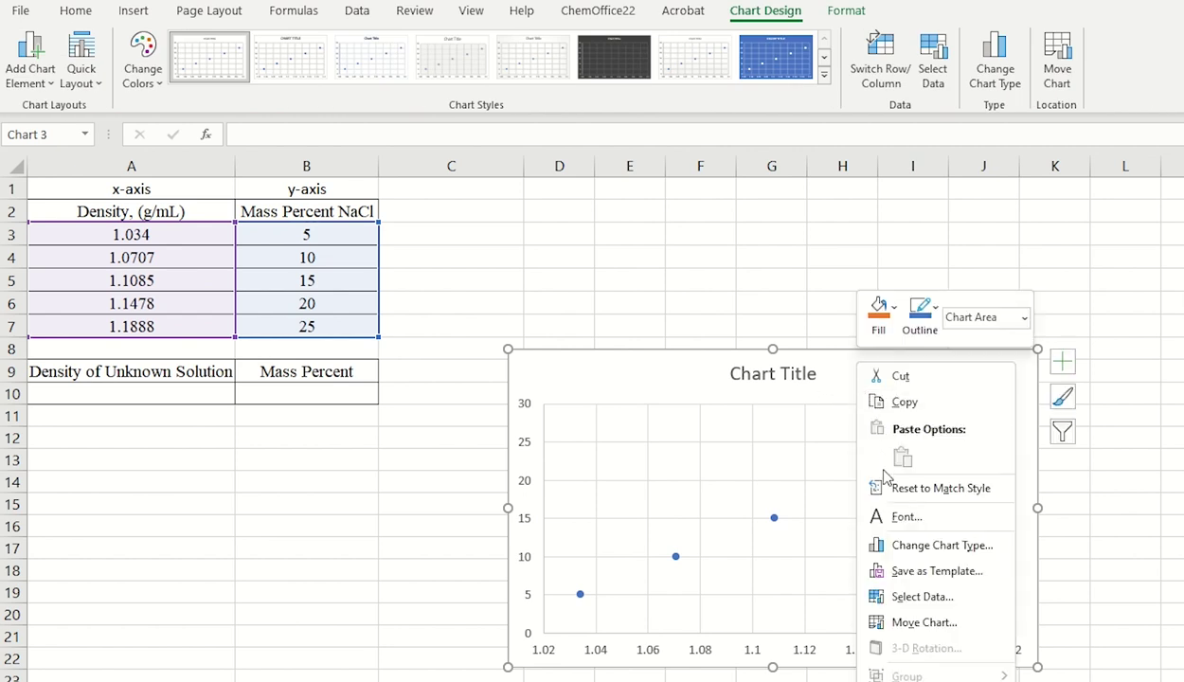
click(921, 623)
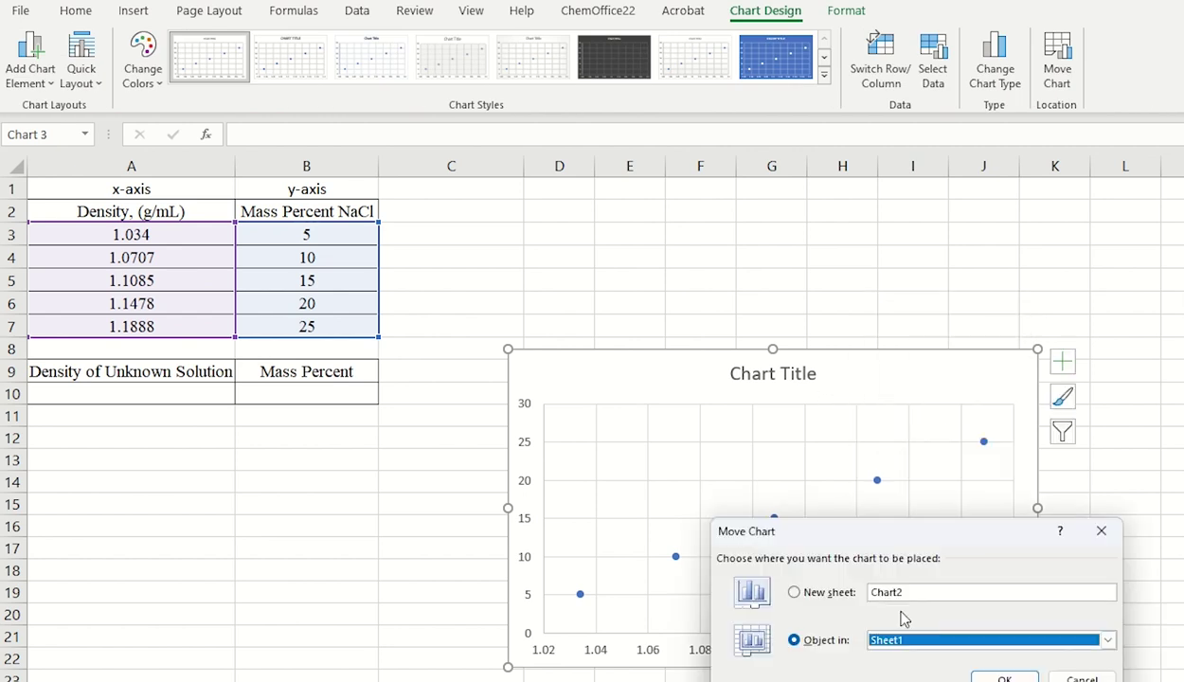
click(795, 593)
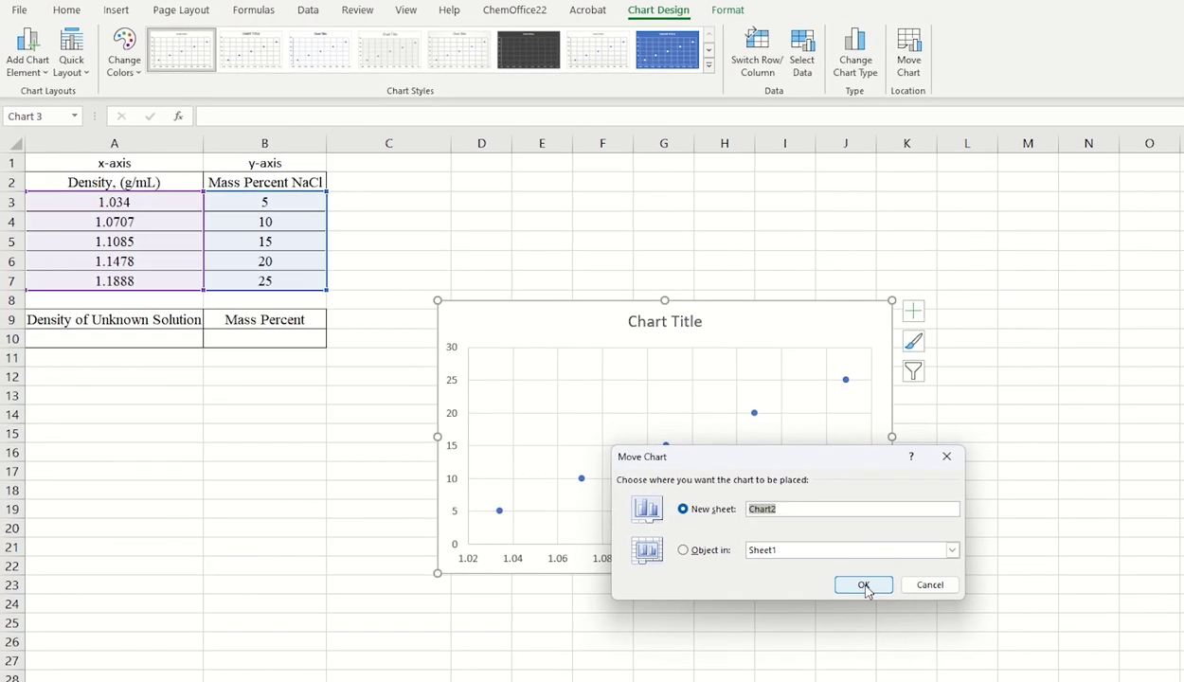
click(863, 586)
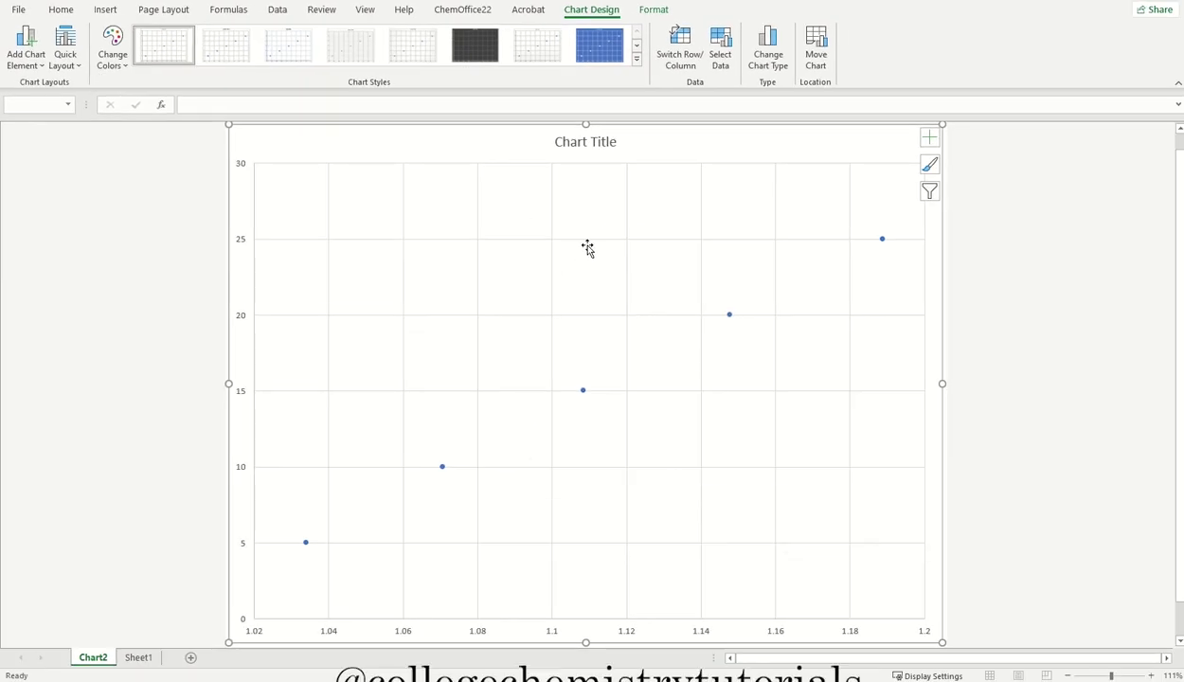
Retitle the chart 'Density vs Mass Percent NaCl Solution'
click(597, 142)
click(611, 141)
key(BackSpace)
key(ctrl+a)
text(Density vs Mass Percent NaCl Solution)
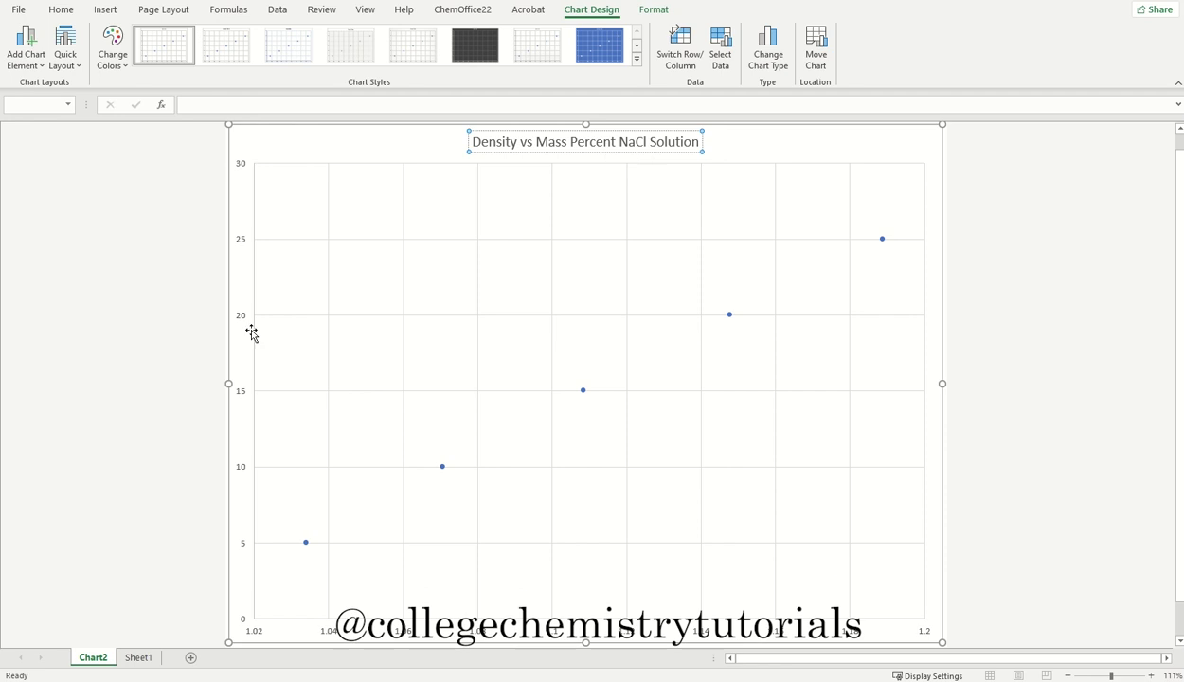
Add axis titles: vertical 'Mass Percent Nacl Solution', horizontal 'Density, (g/mL)'
click(926, 149)
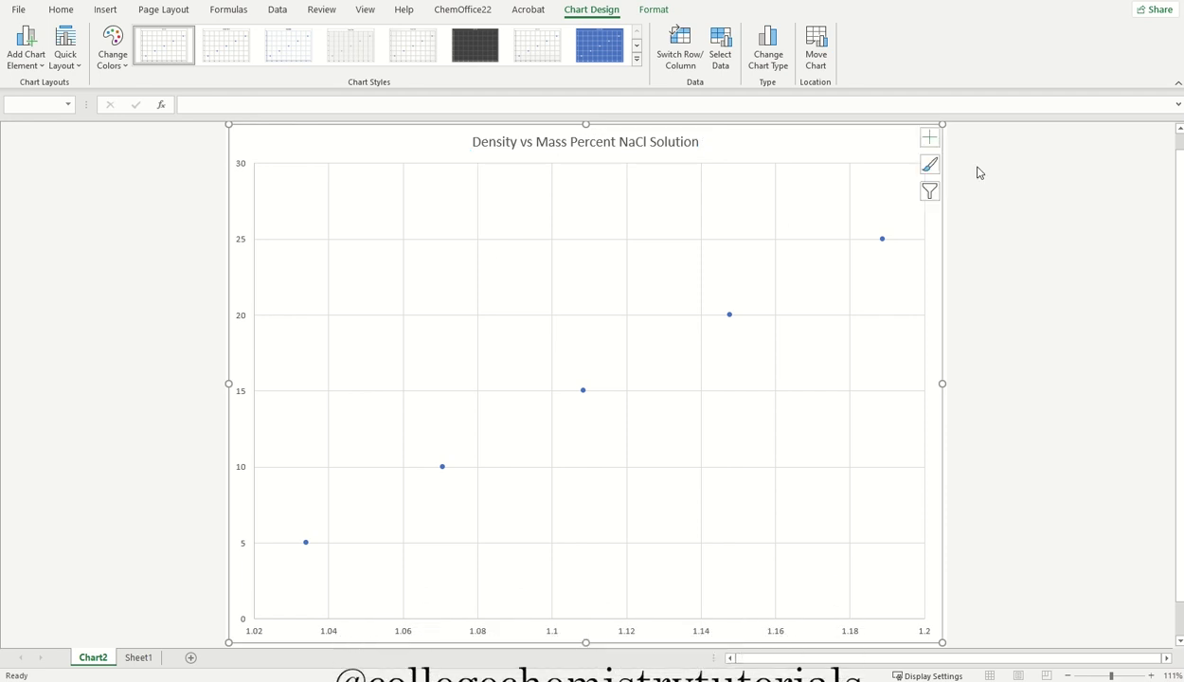
click(932, 140)
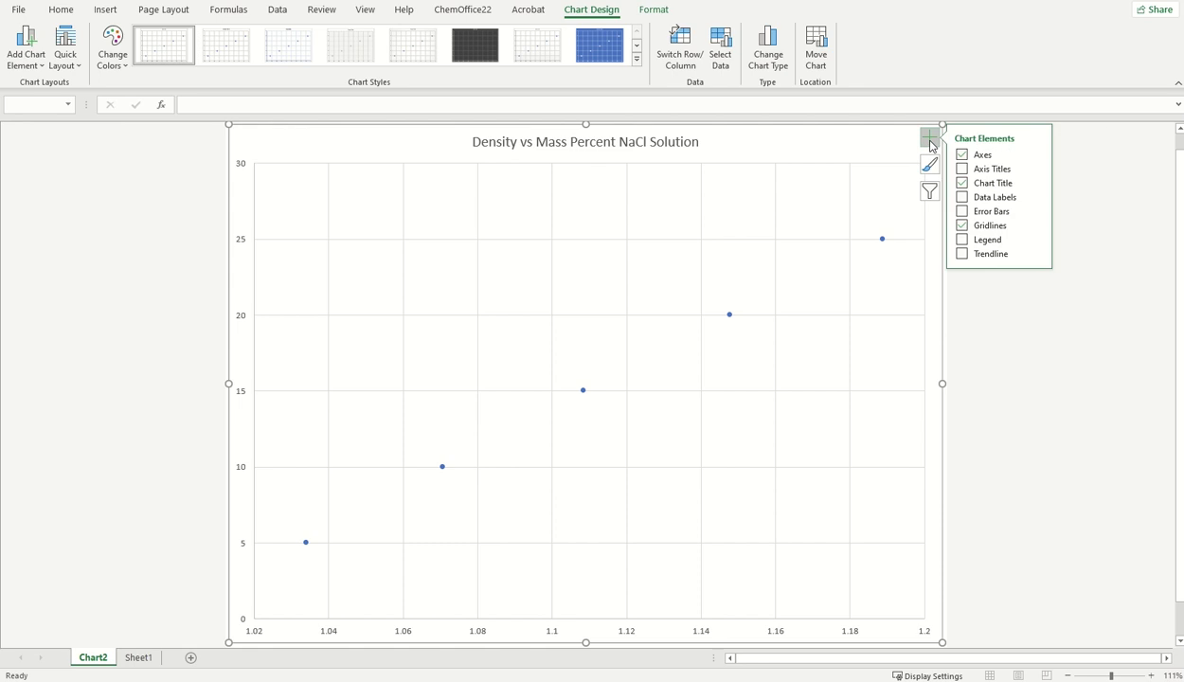
click(967, 170)
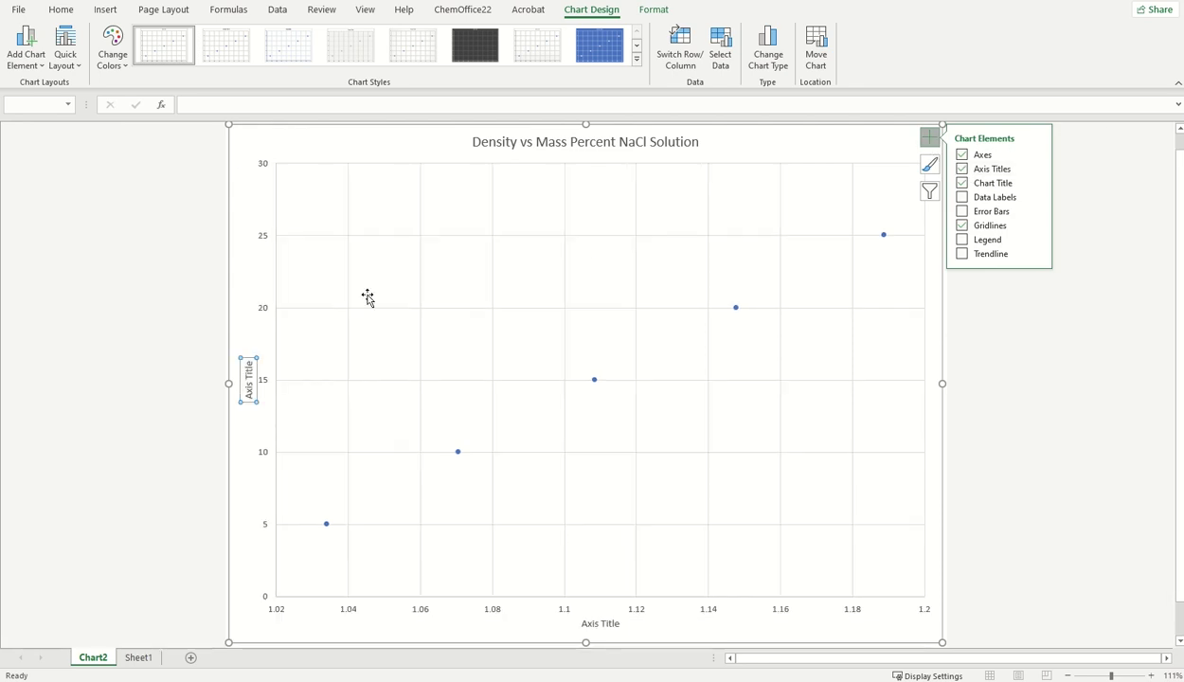
click(248, 376)
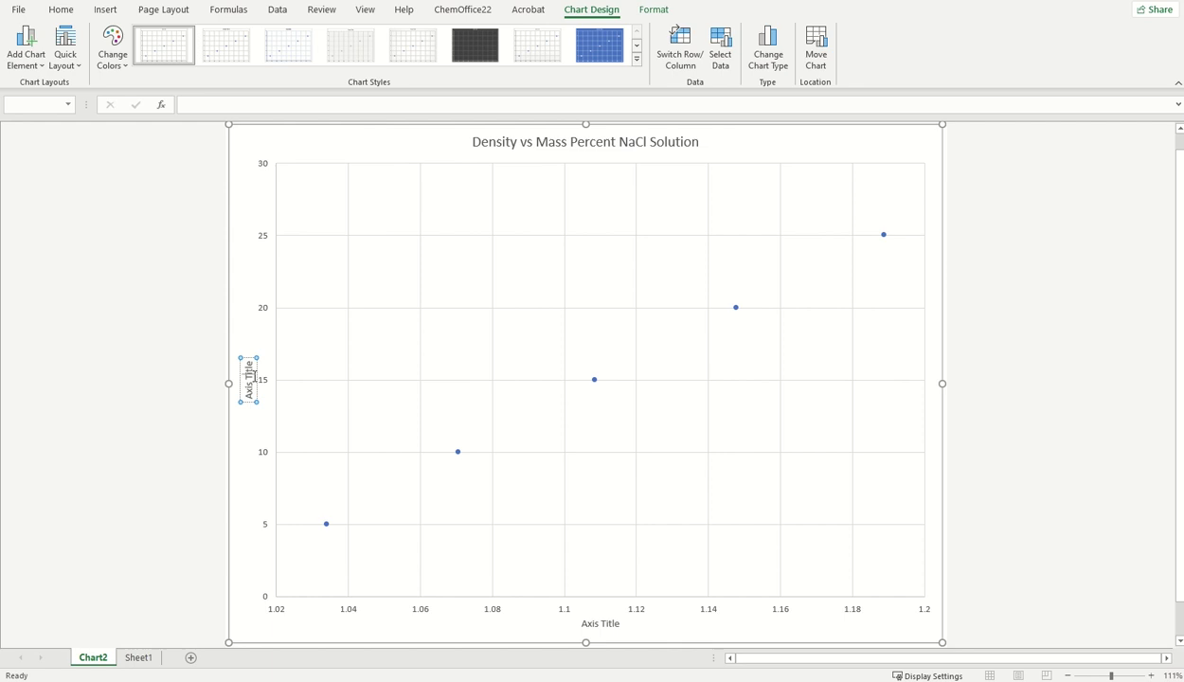
key(BackSpace)
key(BackSpace)
key(BackSpace)
key(BackSpace)
key(BackSpace)
key(BackSpace)
key(BackSpace)
key(BackSpace)
key(BackSpace)
key(BackSpace)
text(Mass Percent)
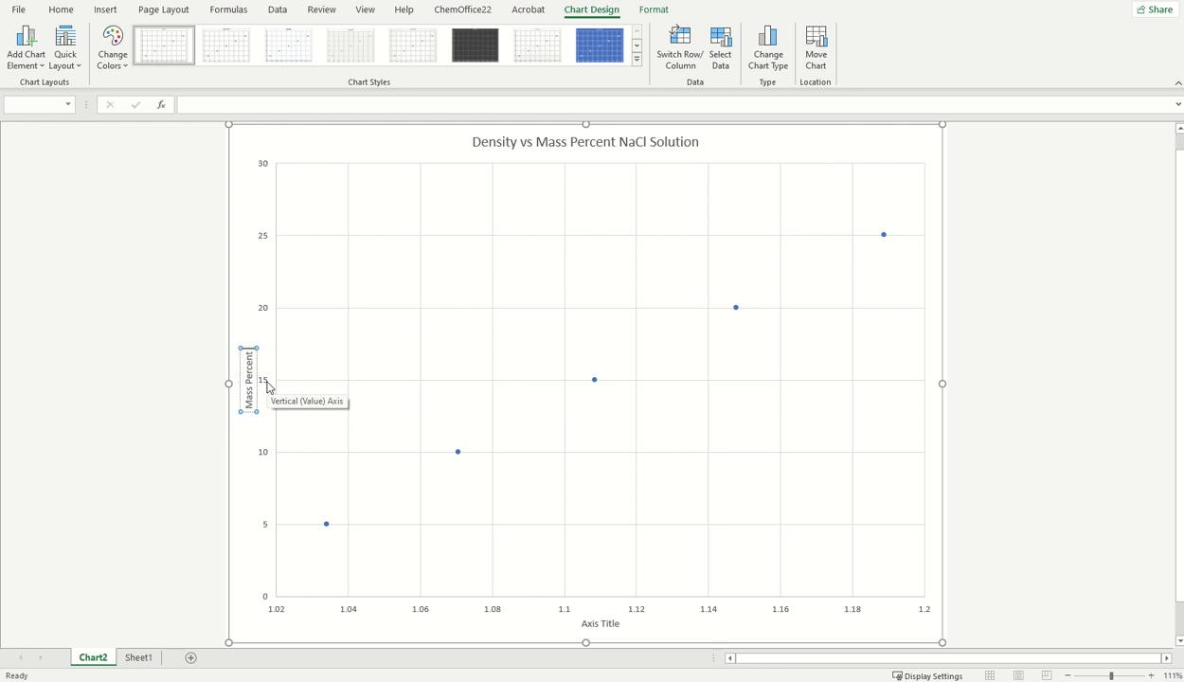
text( Nacl)
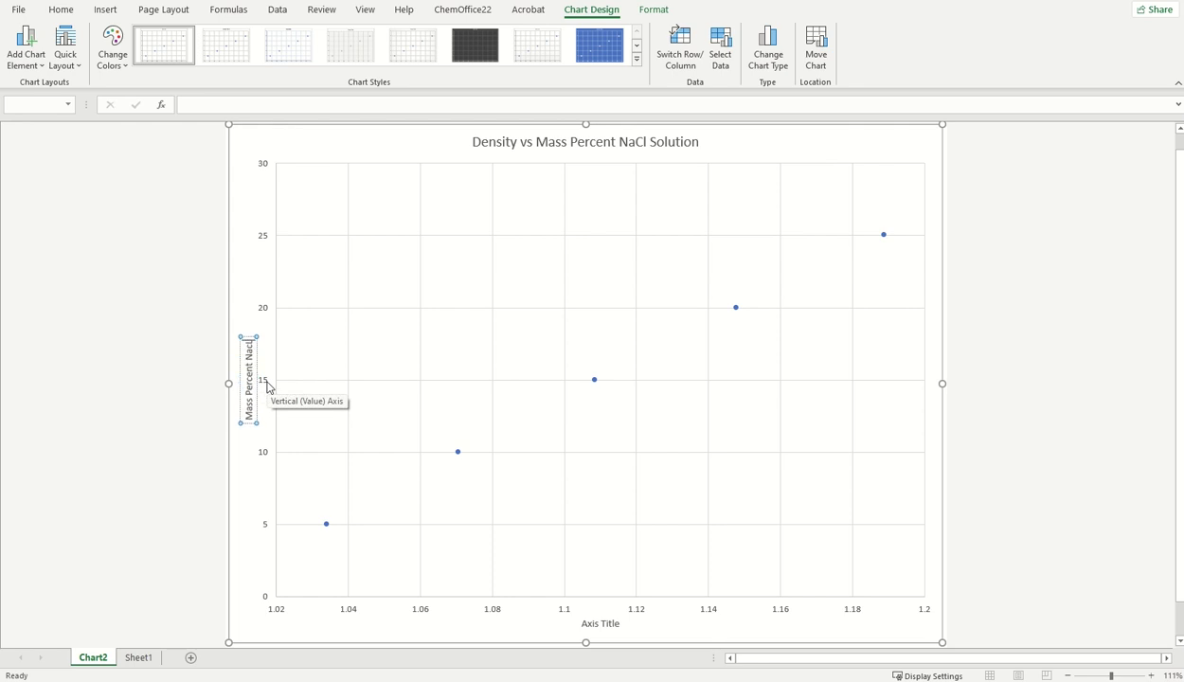
text( Solution)
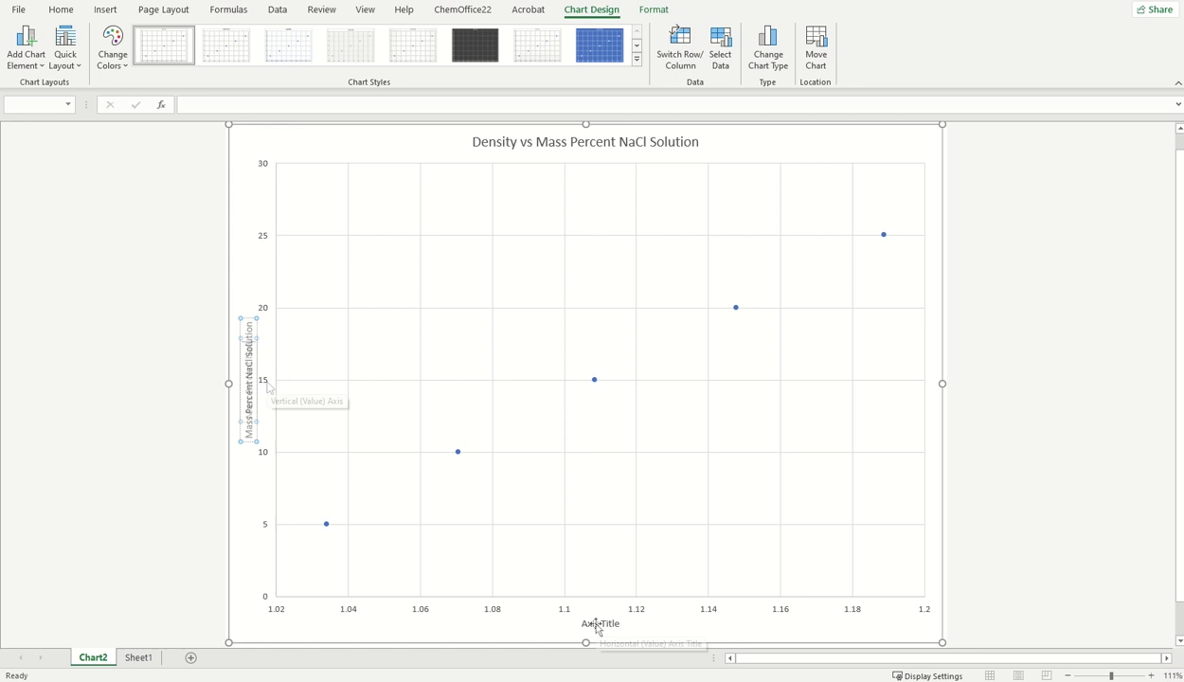
click(603, 624)
click(601, 625)
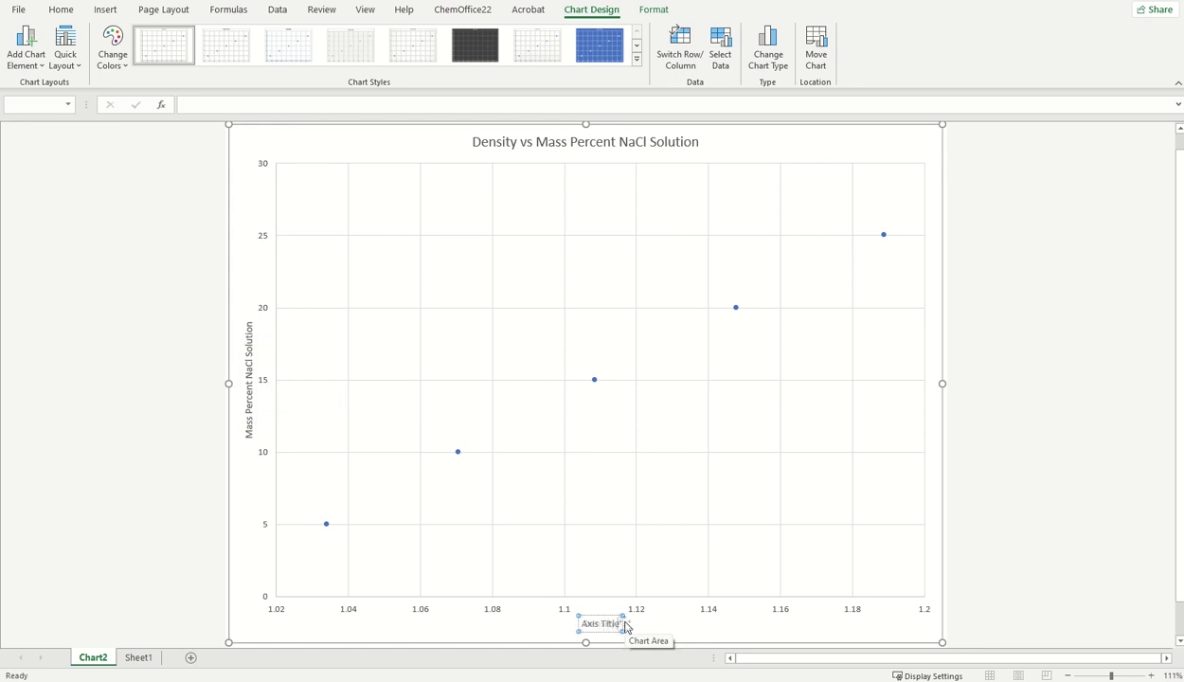
text(Density, (g/mL))
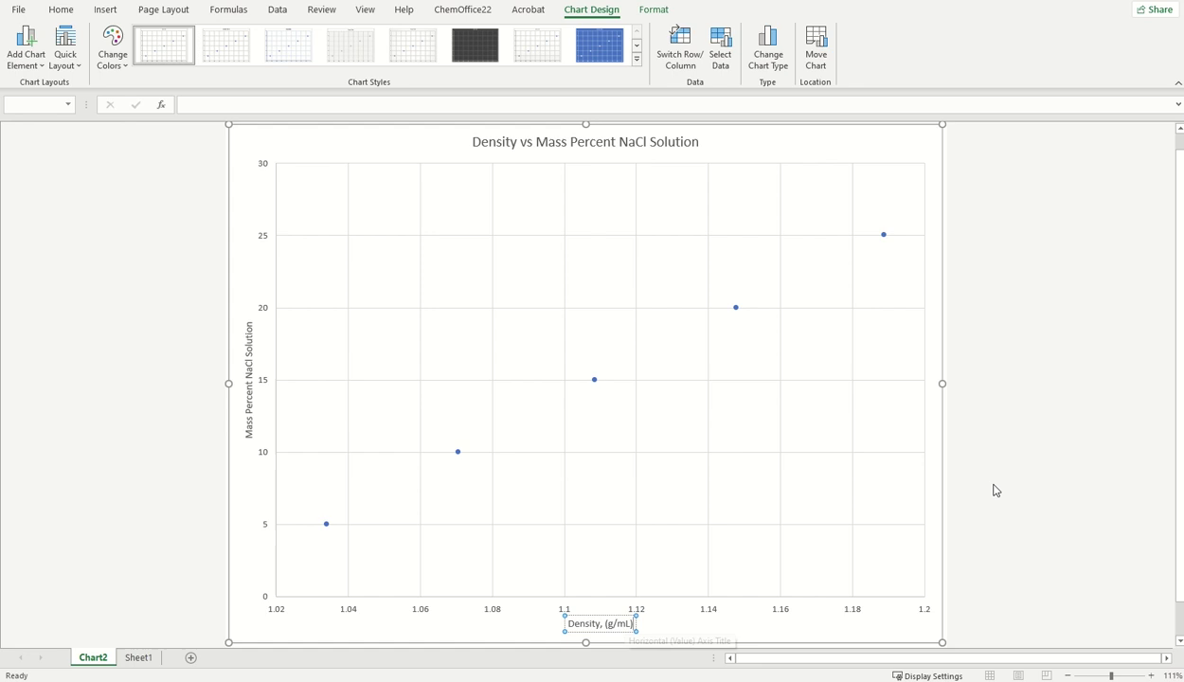
Set the font size of both the vertical and horizontal axis numbers to 12
right_click(265, 314)
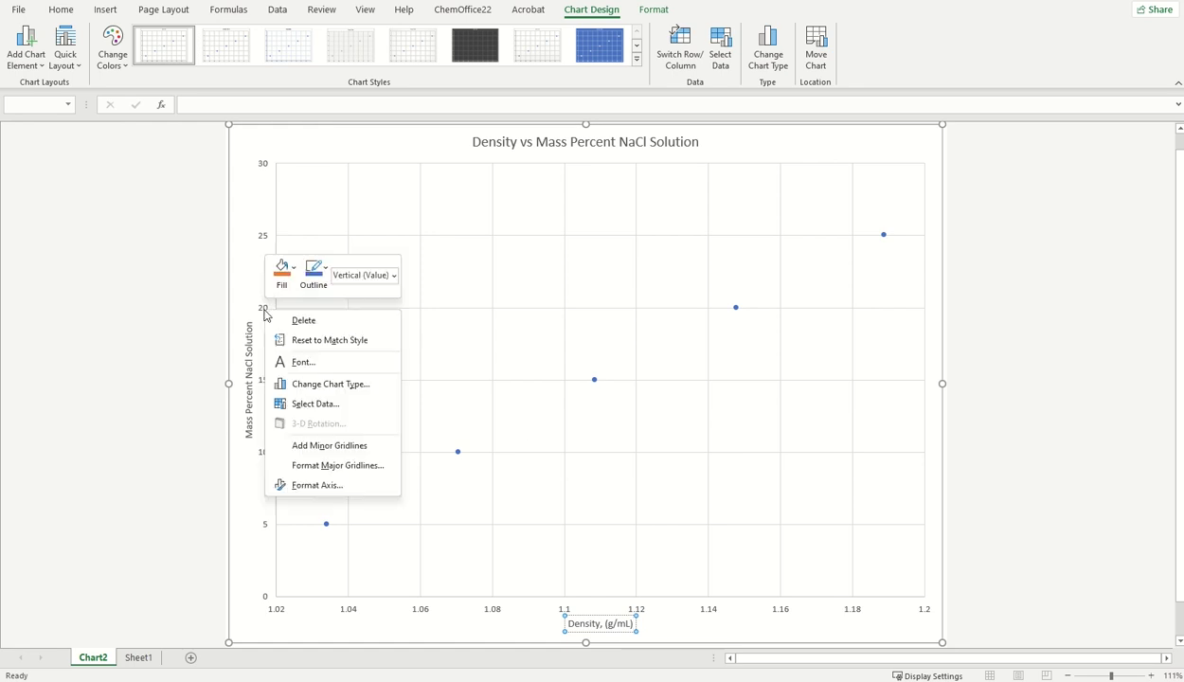
click(302, 363)
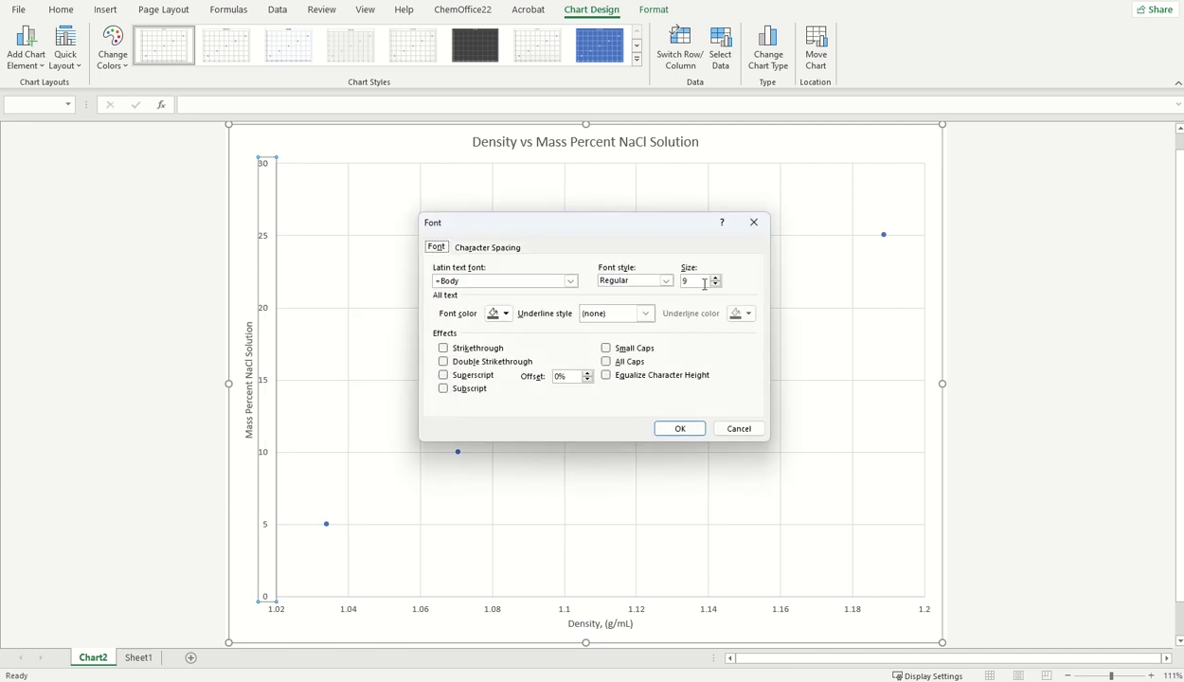
drag(703, 282, 680, 283)
text(12)
click(680, 428)
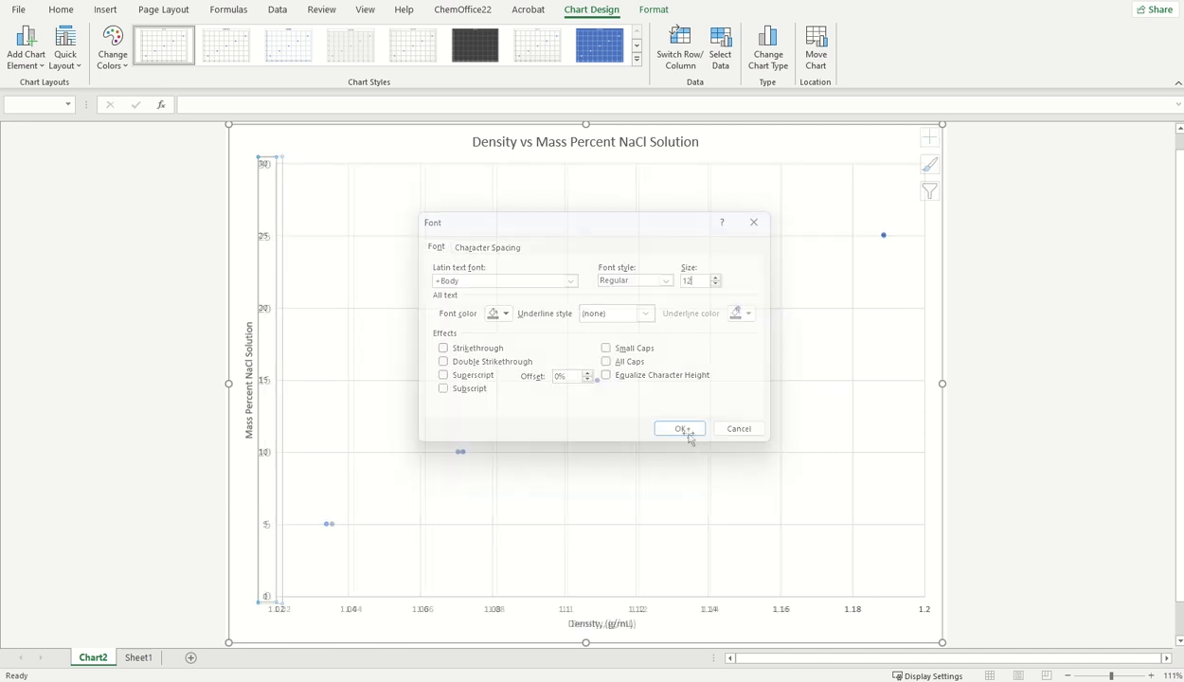
click(357, 614)
right_click(358, 616)
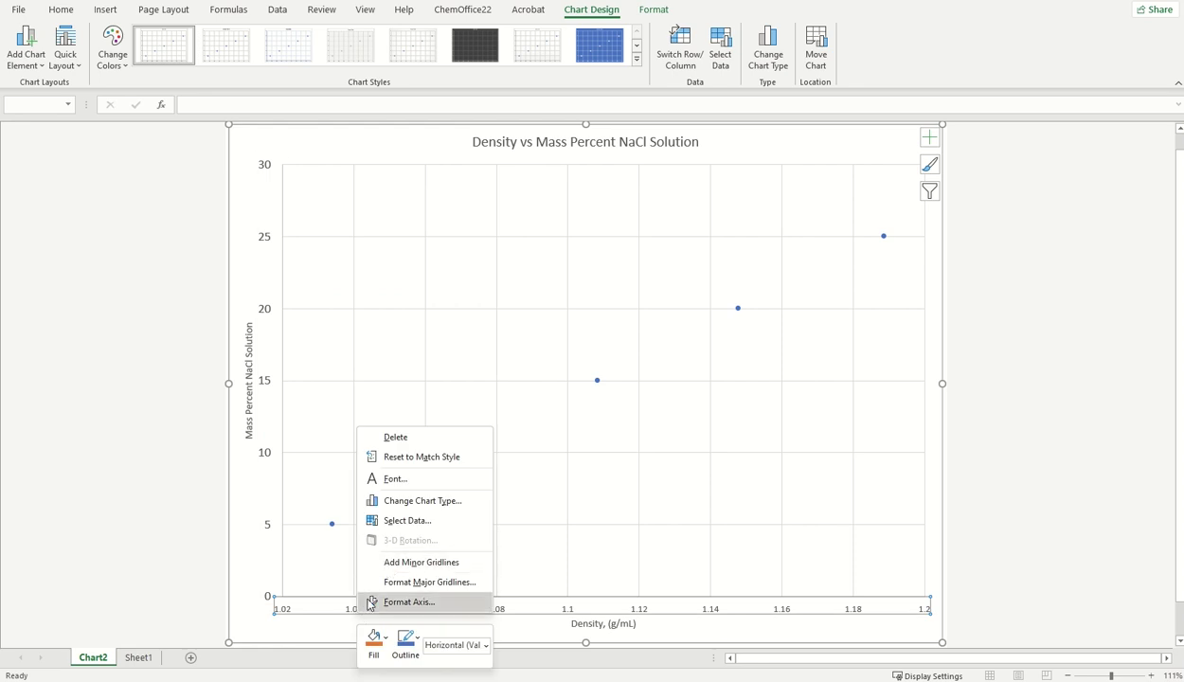
click(392, 480)
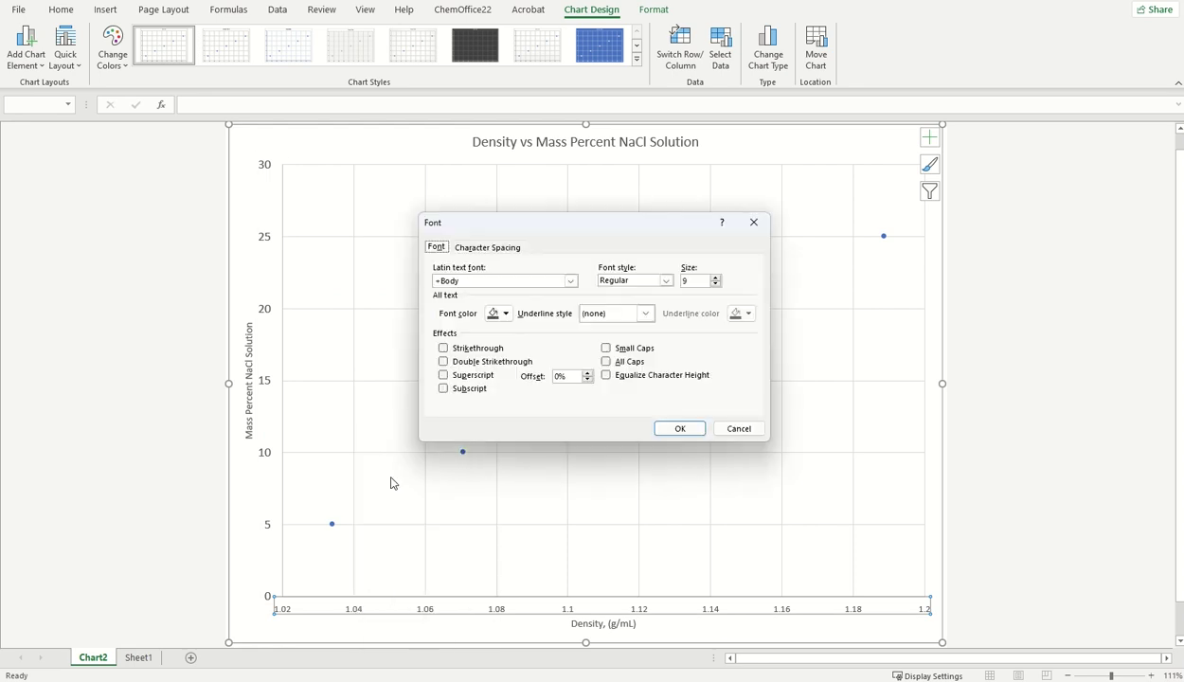
double_click(686, 281)
text(12)
key(Return)
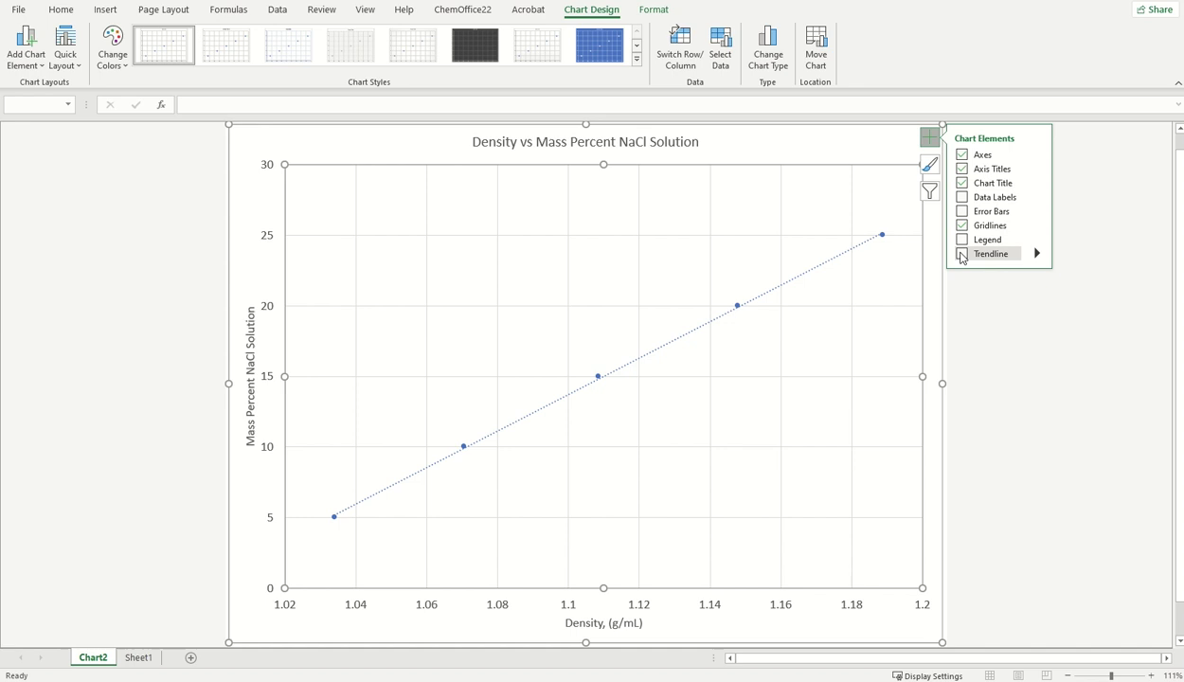
Display the trendline equation y = 129.24x - 128.45 above the line in a larger font
click(1037, 254)
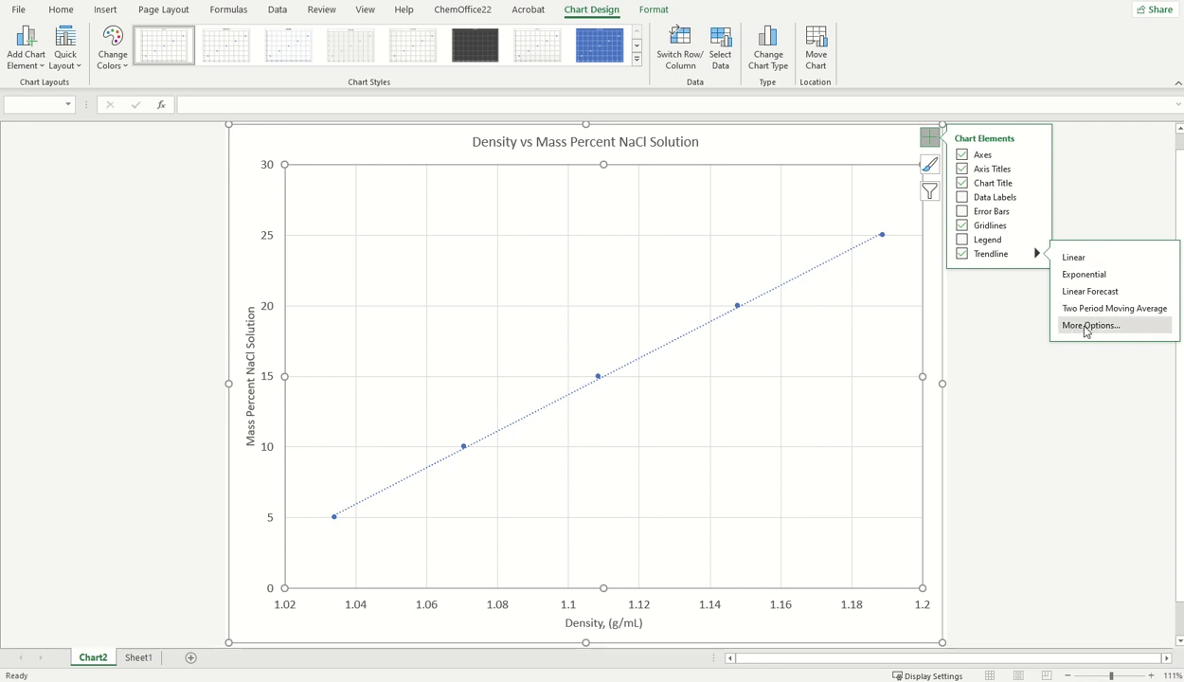
click(1084, 326)
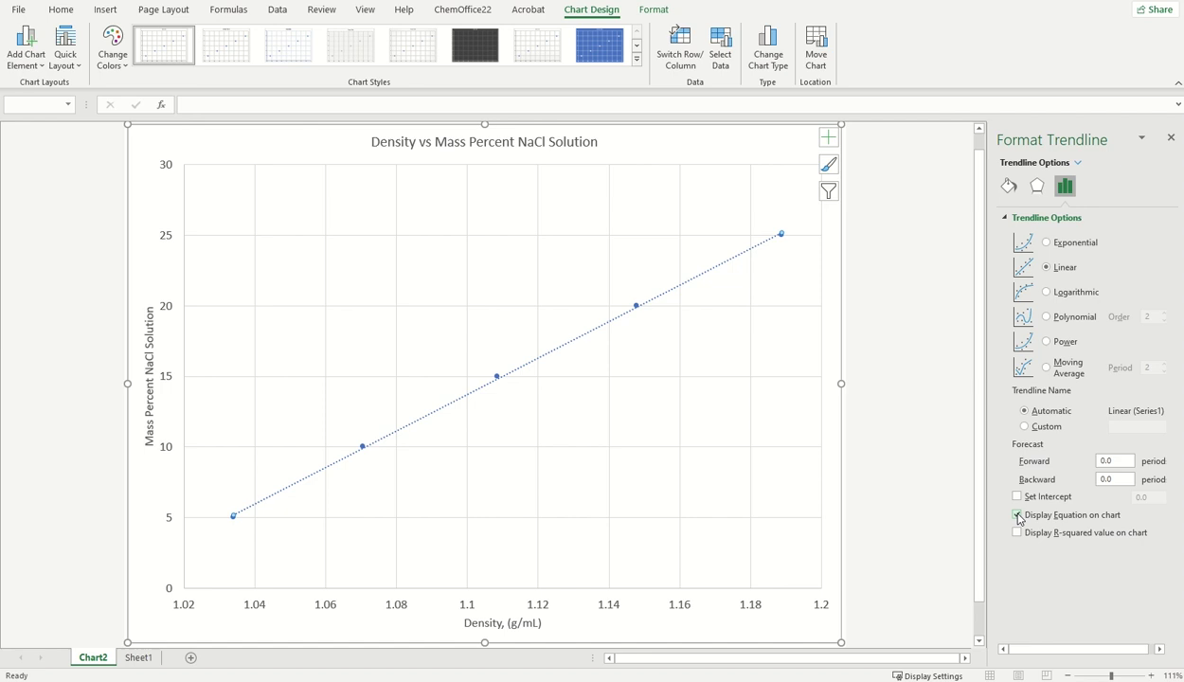
drag(730, 234, 574, 270)
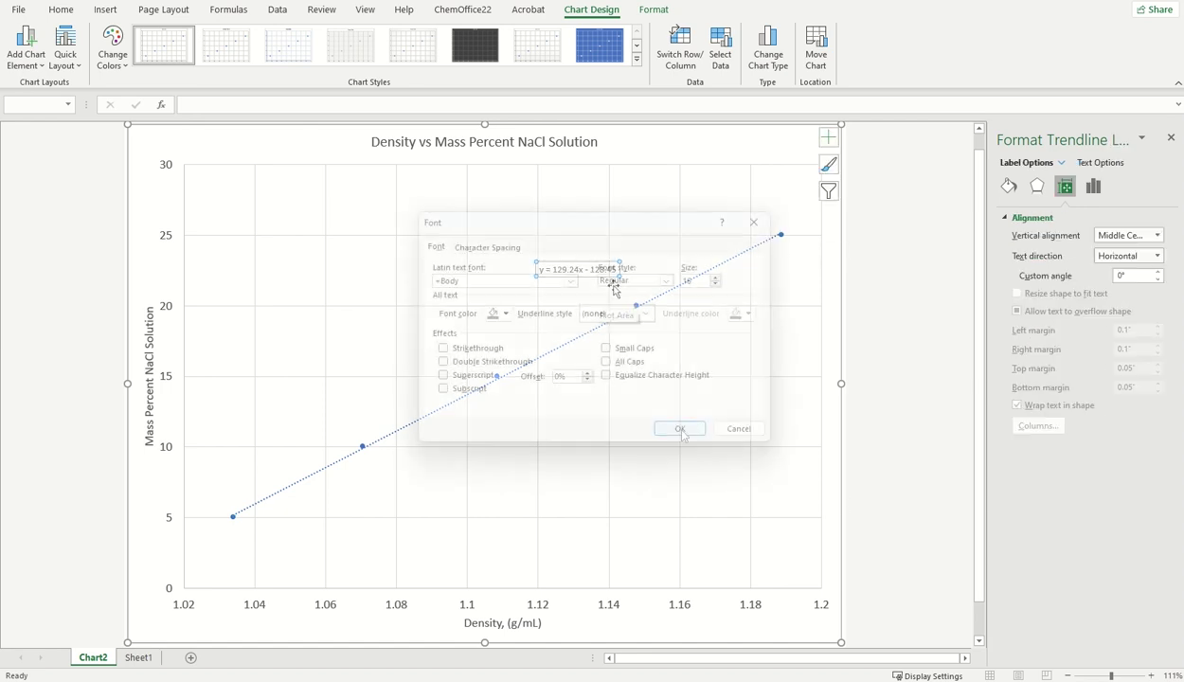
click(679, 428)
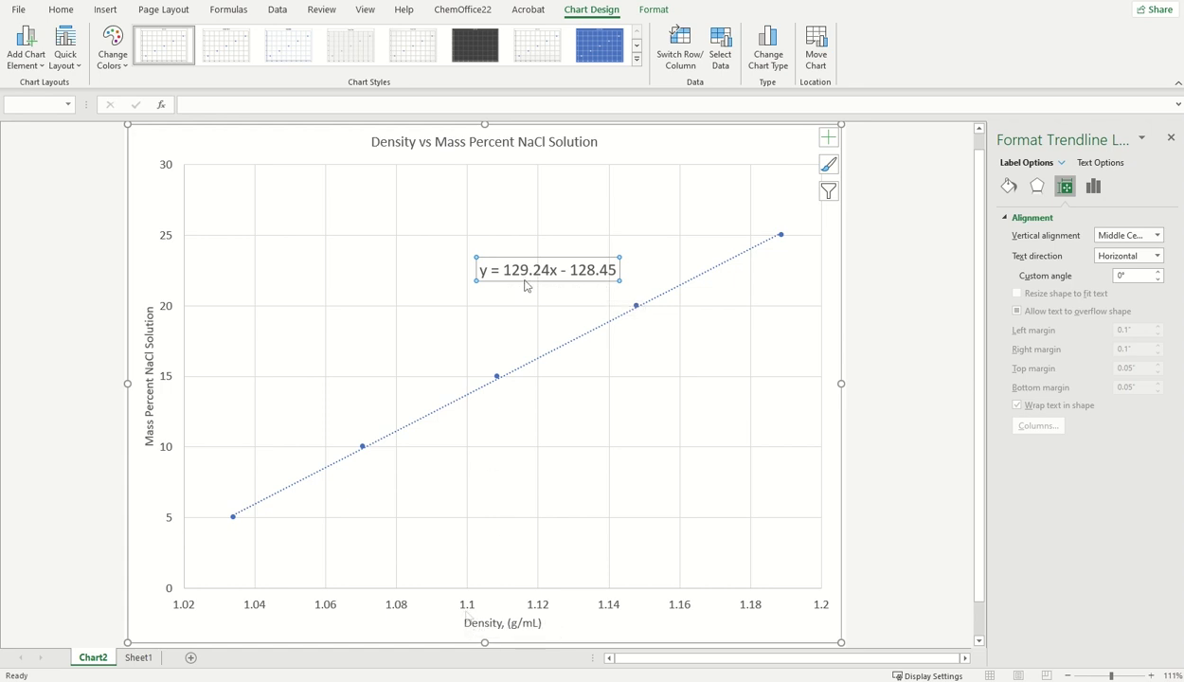
Copy the equation text from the chart label and return to Sheet1
drag(492, 269, 600, 270)
key(ctrl+c)
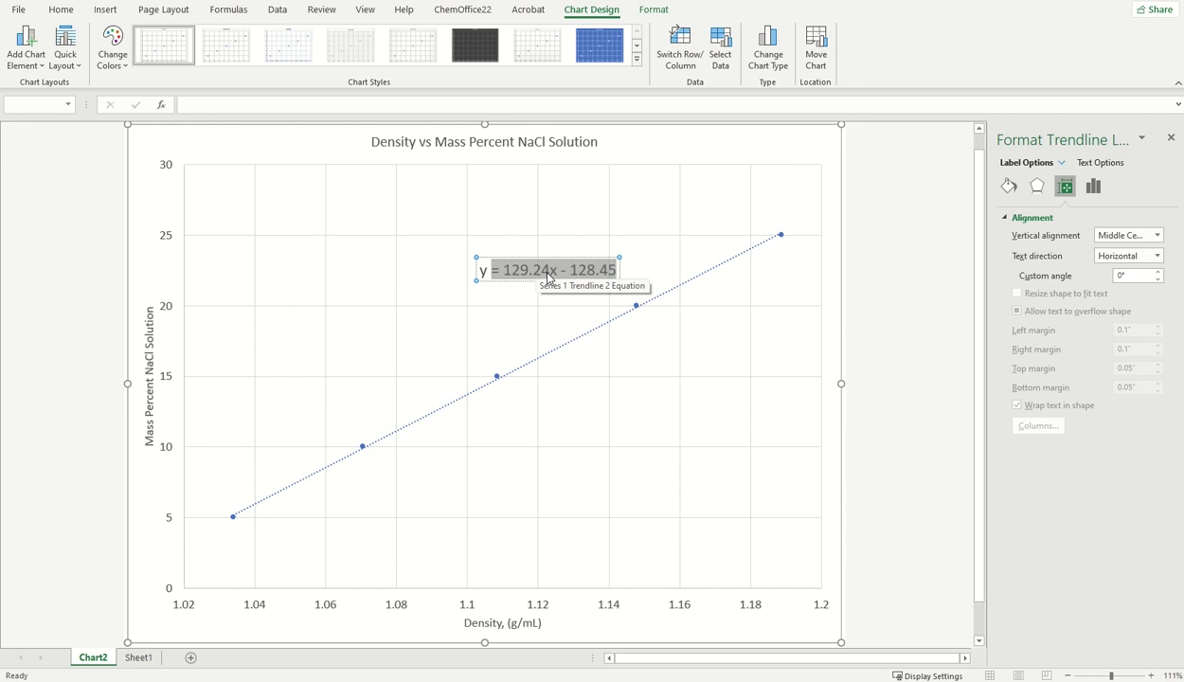
click(139, 658)
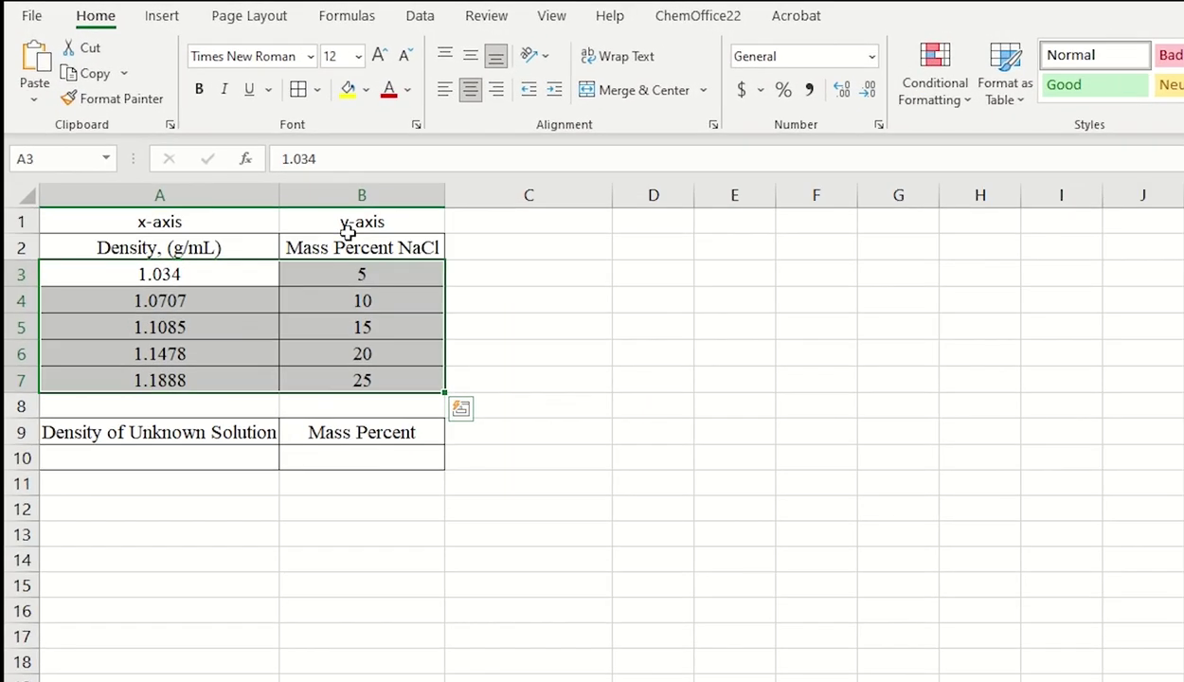
Paste the trendline equation into B10 and strip out its spaces and the x
click(338, 456)
click(279, 158)
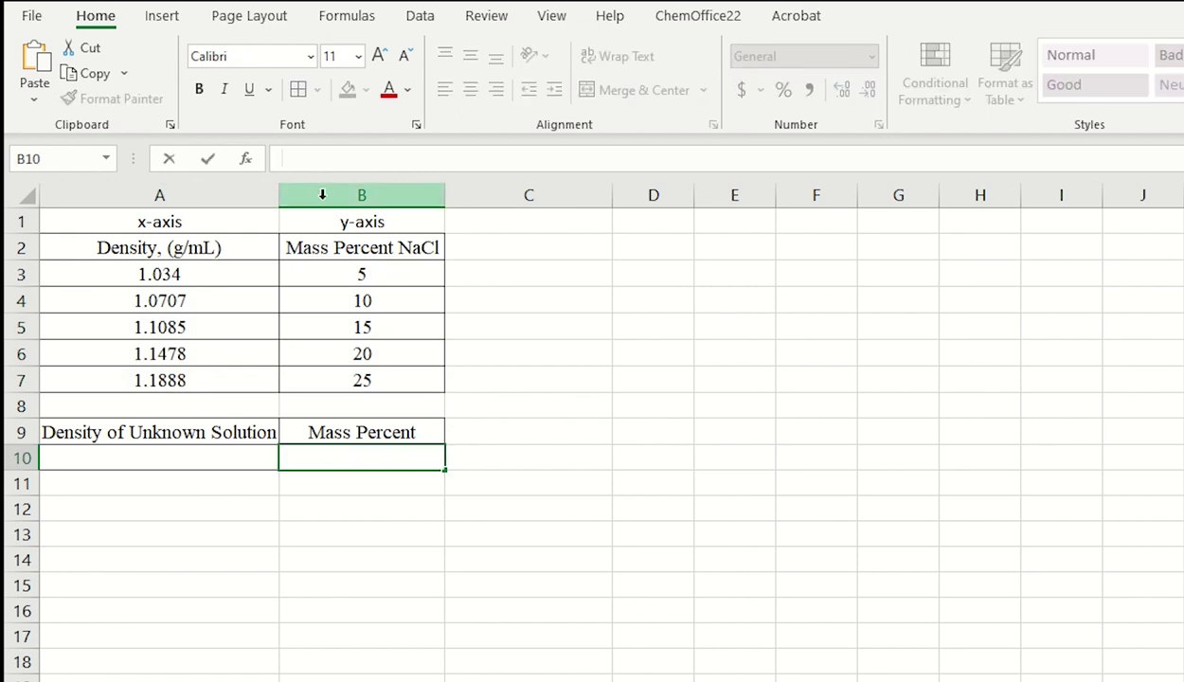
key(ctrl+v)
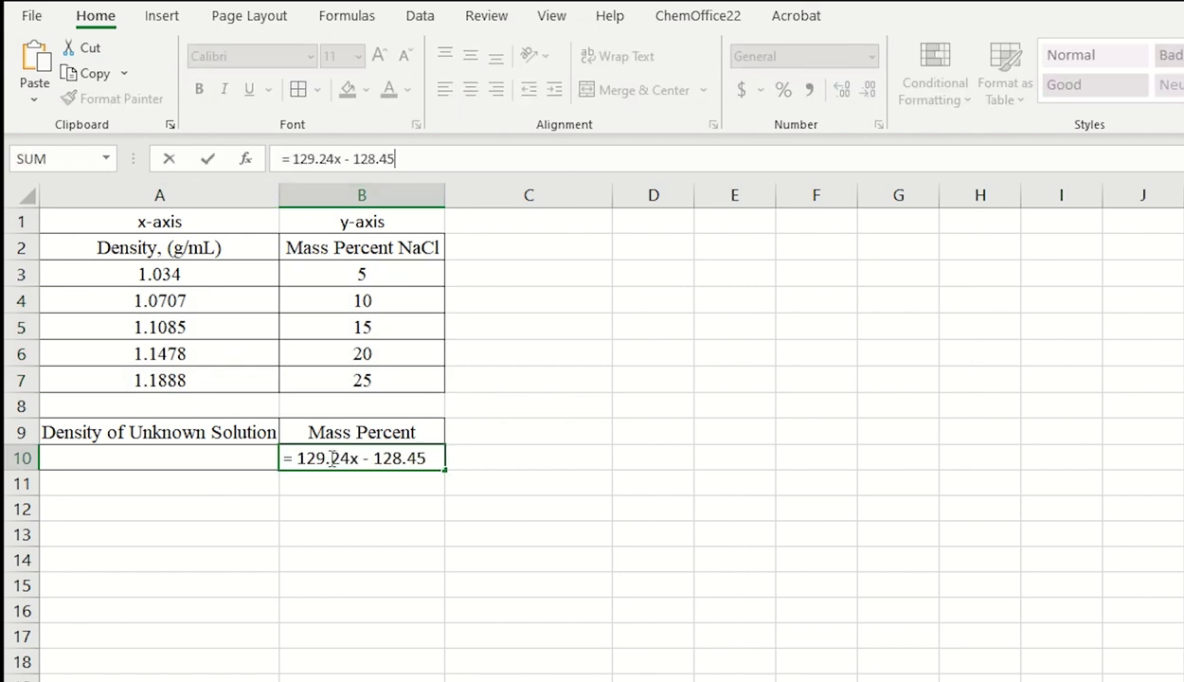
click(296, 157)
key(BackSpace)
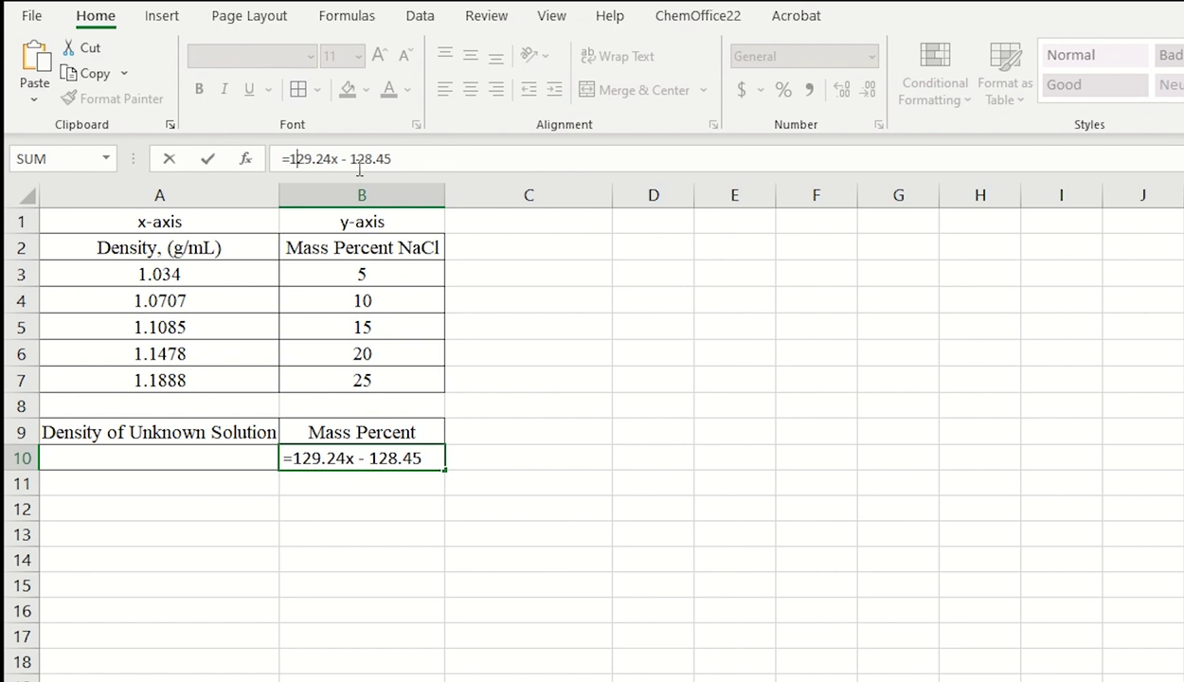
key(BackSpace)
key(BackSpace)
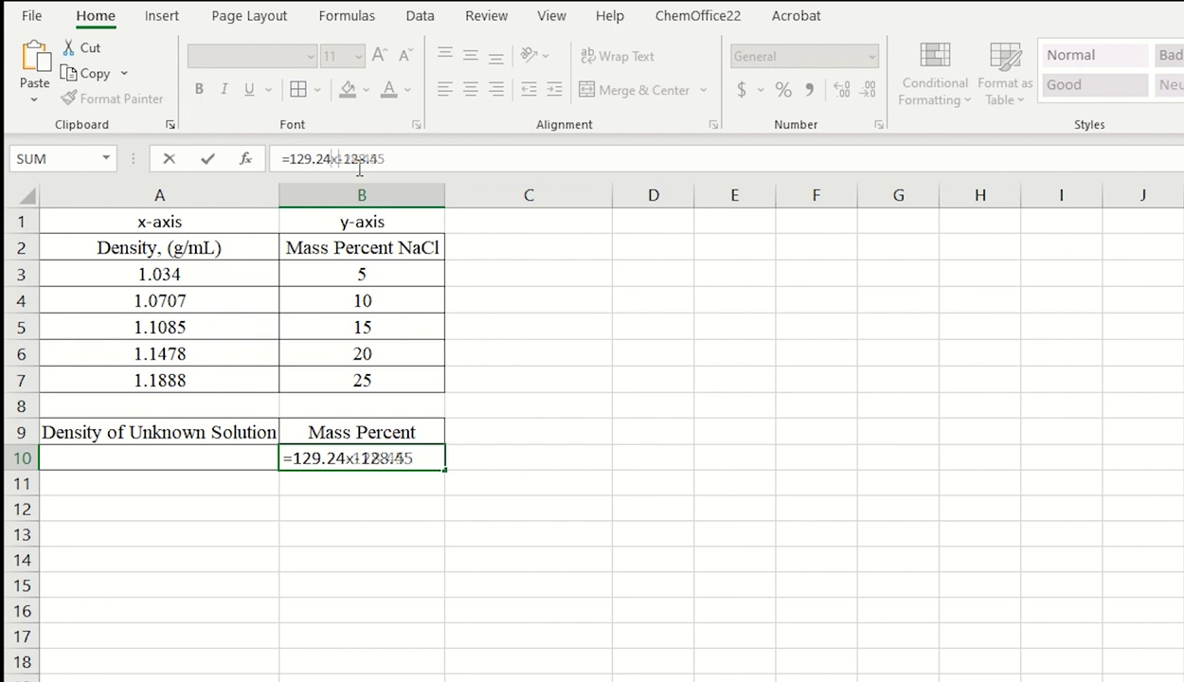
key(BackSpace)
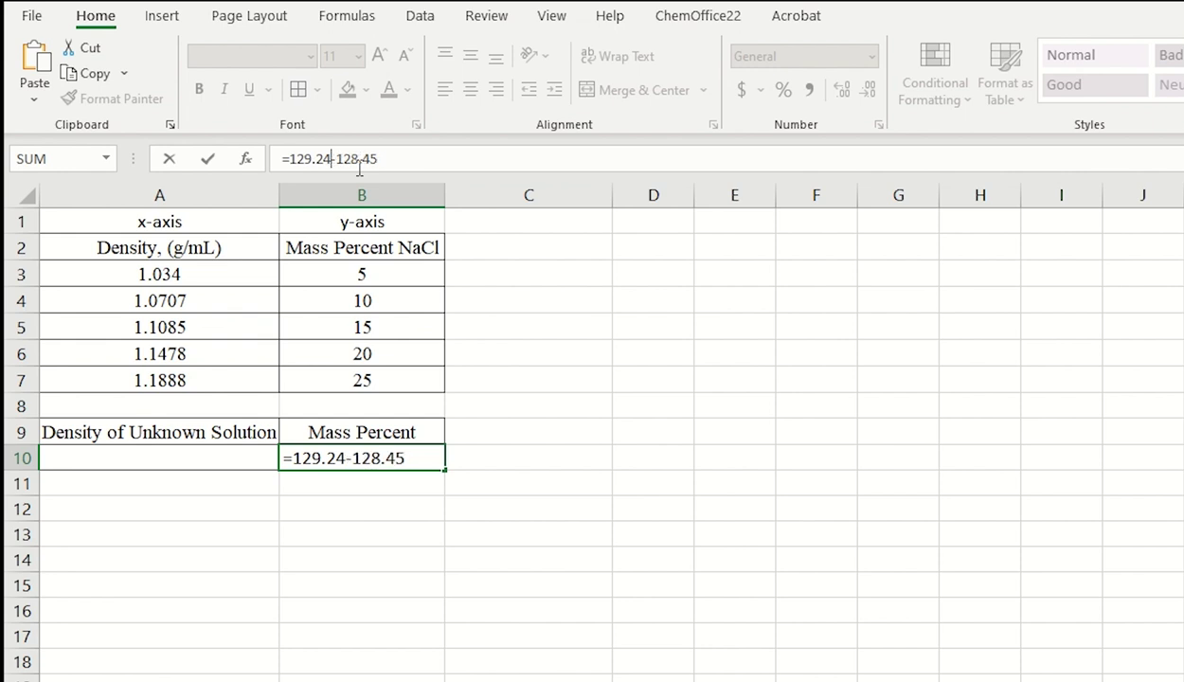
Complete B10's formula as =(129.24*A10)-128.45 and commit it
text(*)
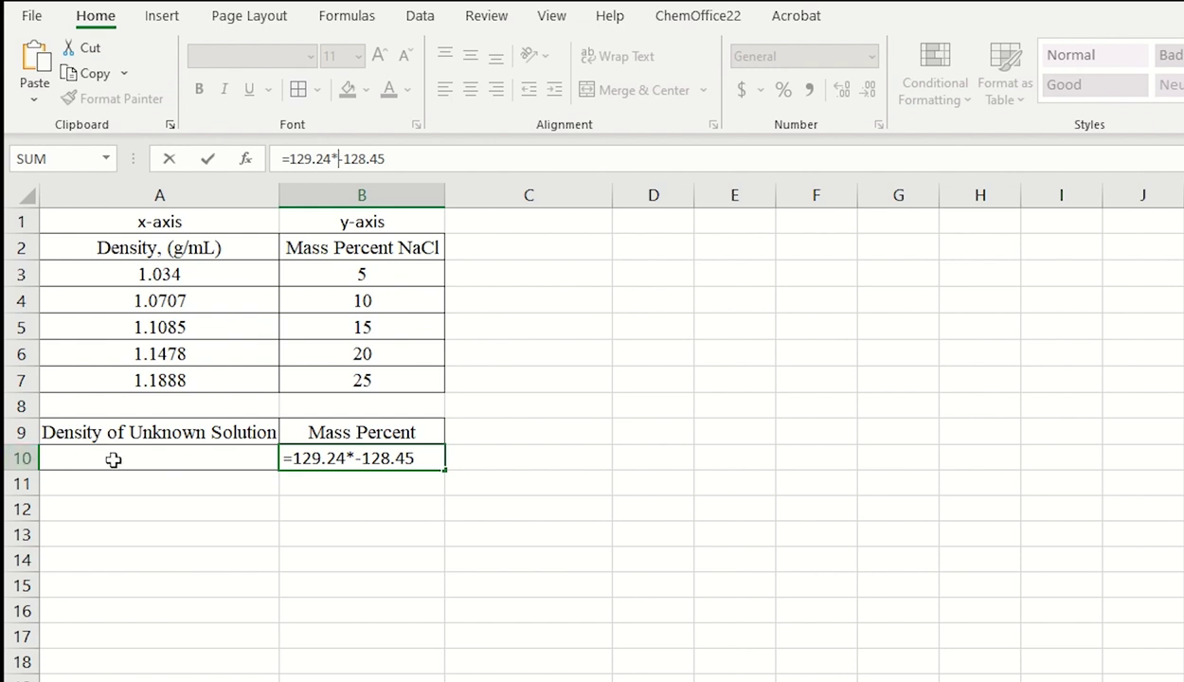
click(142, 460)
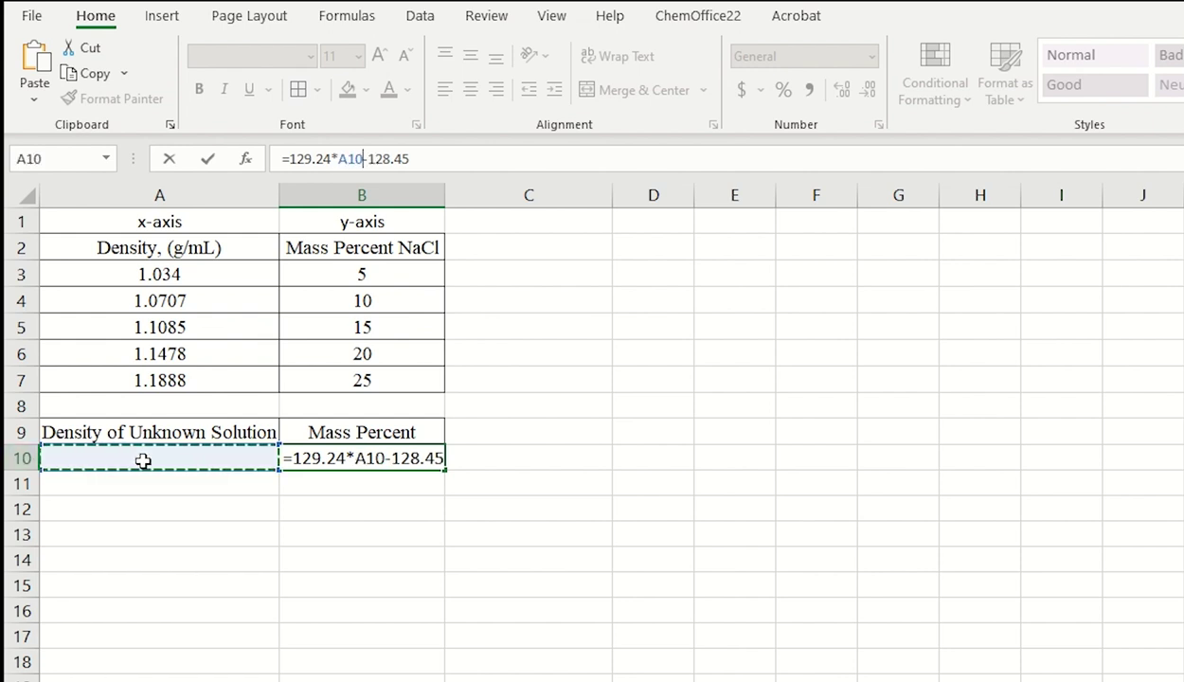
click(289, 159)
text(()
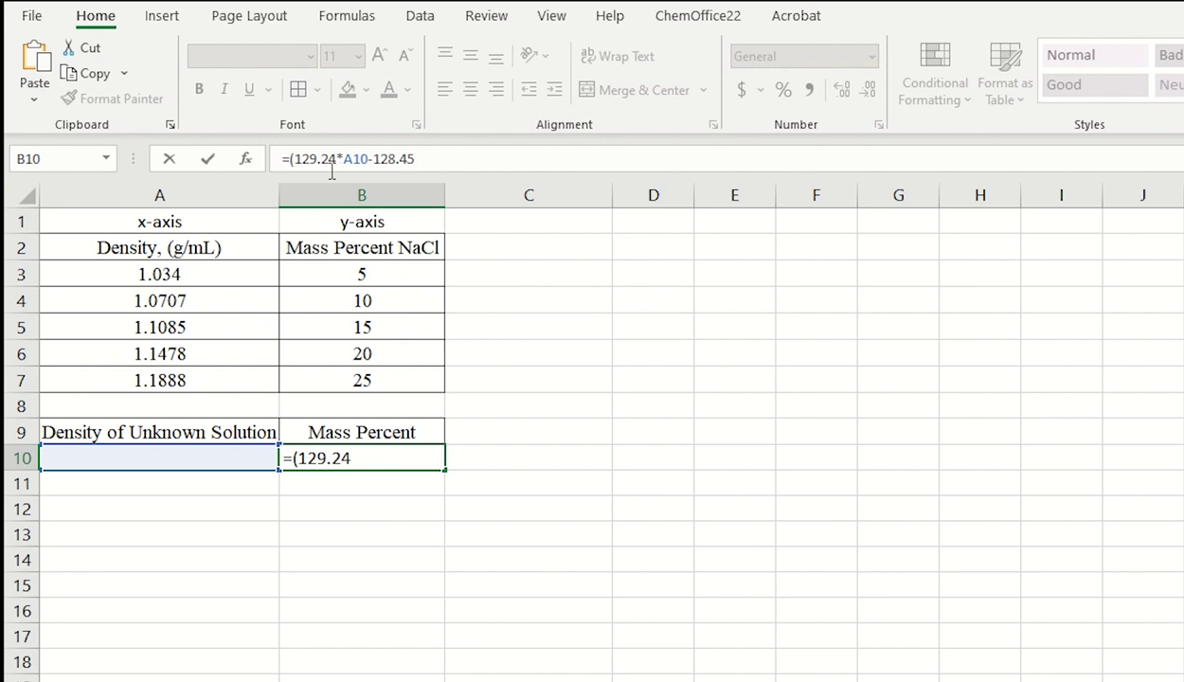
key(Right)
key(Right)
key(Right)
key(Right)
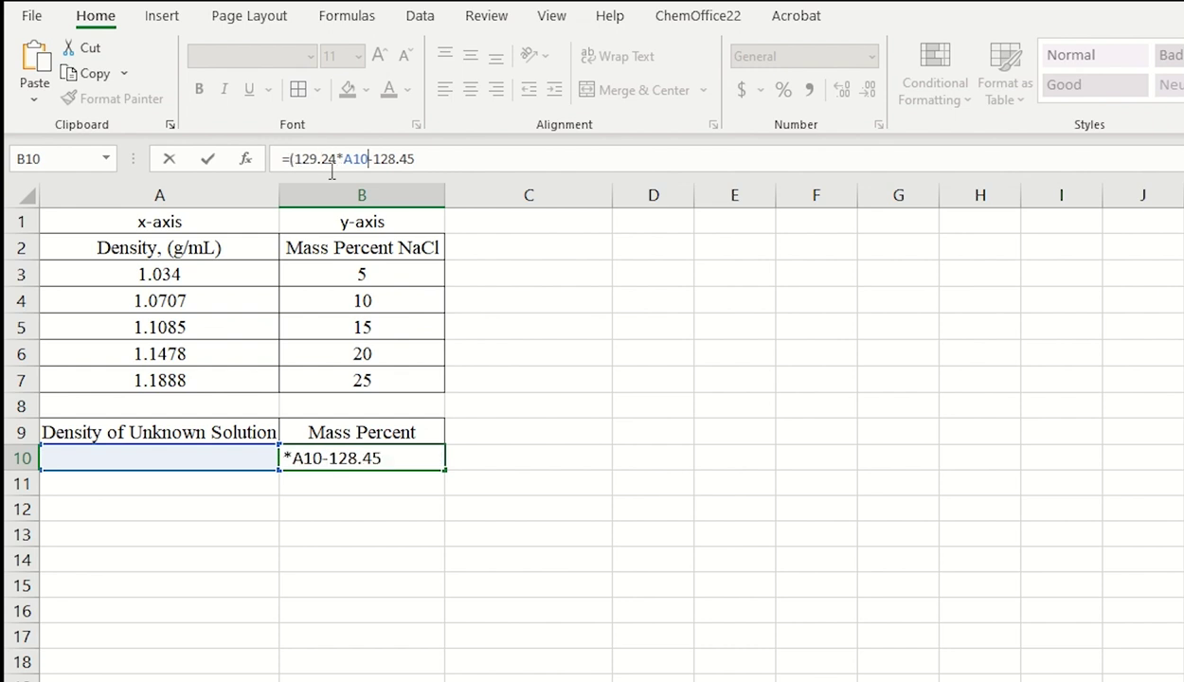
text())
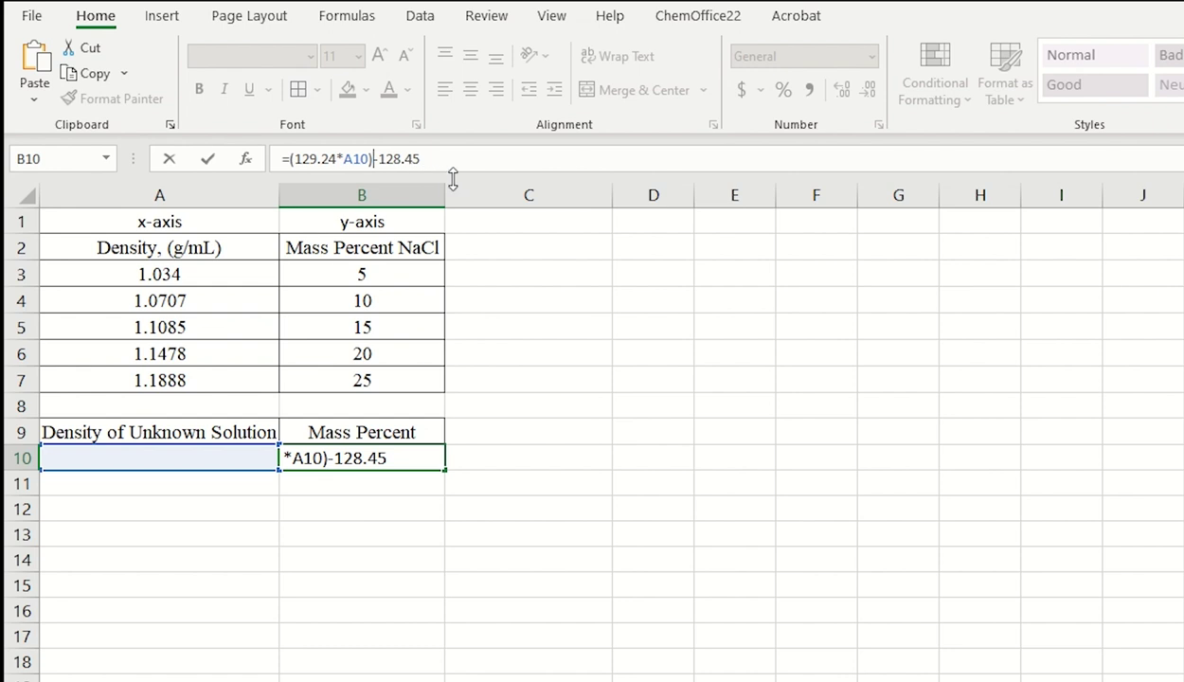
key(Return)
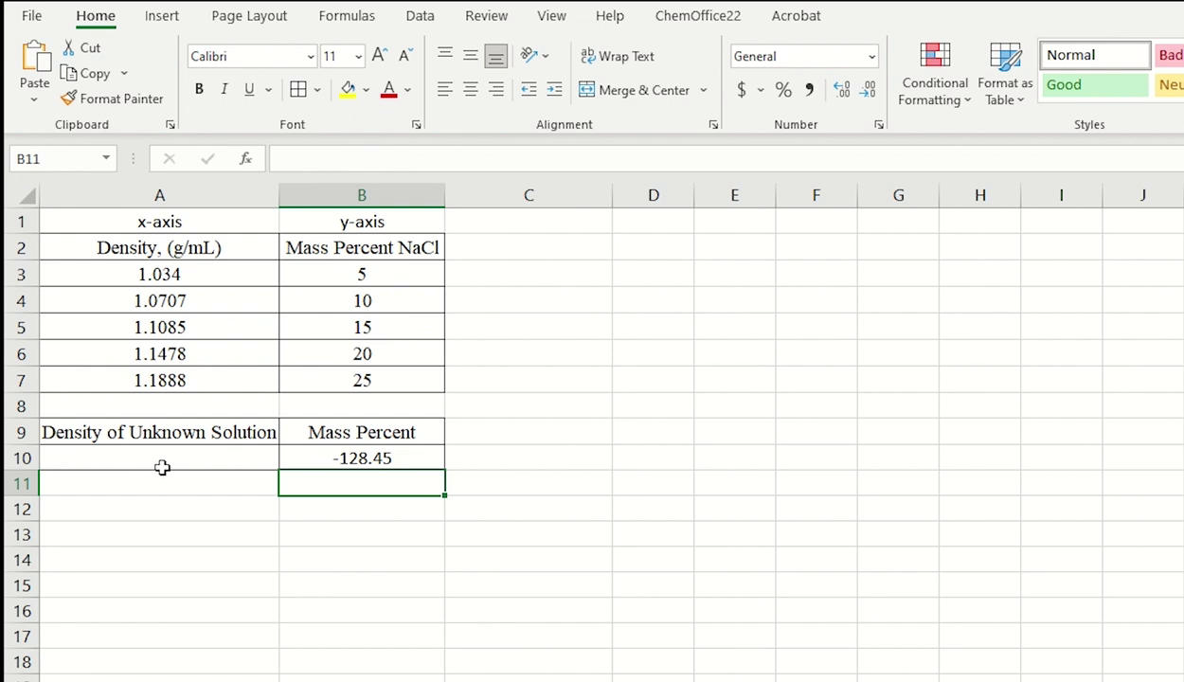
Enter density 1.0965 in A10 and check that B10 gives a mass percent of 13.26166
click(161, 458)
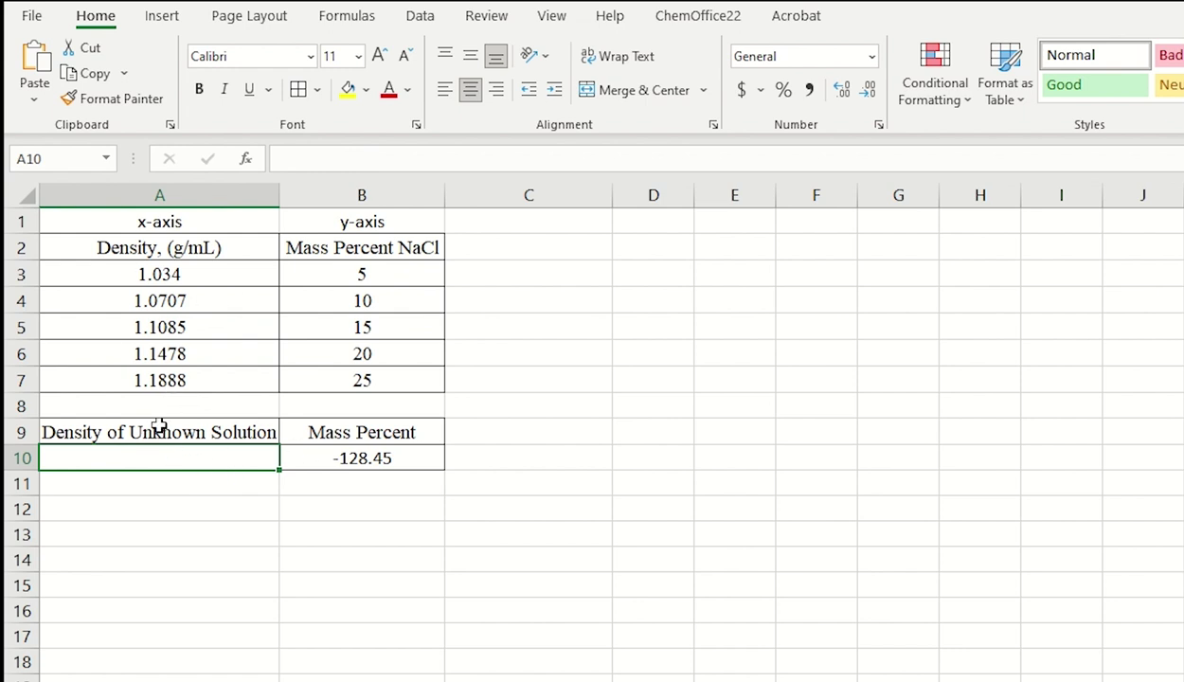
click(144, 502)
click(150, 458)
text(1.0965)
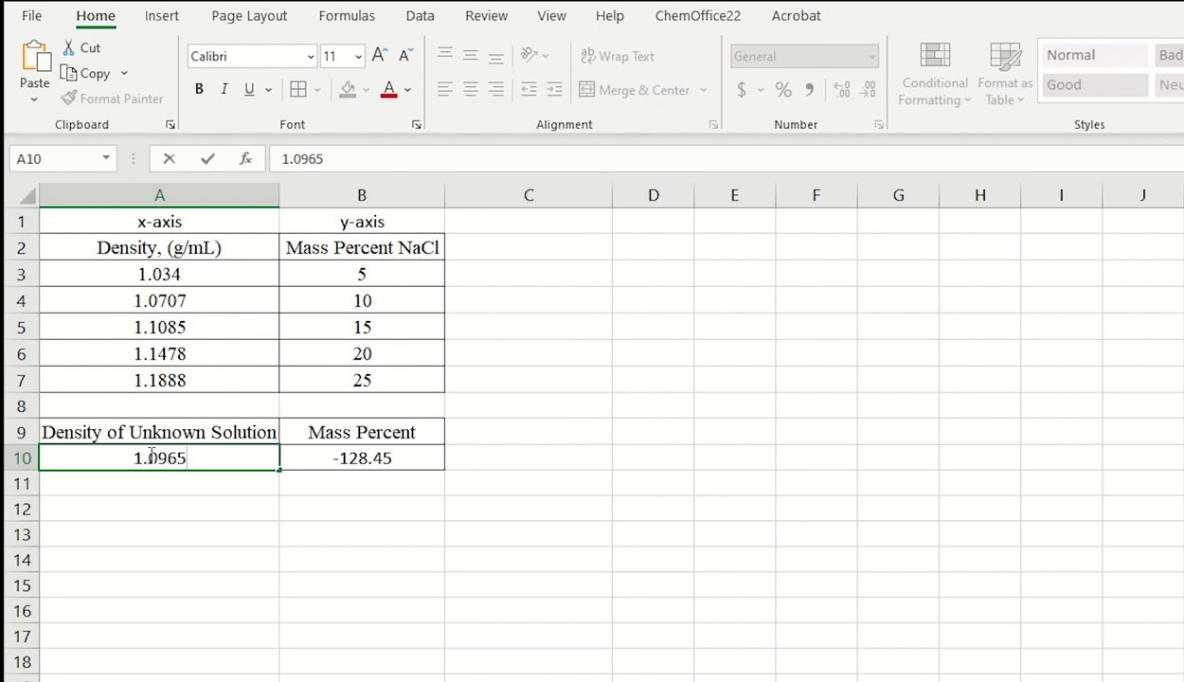
key(Return)
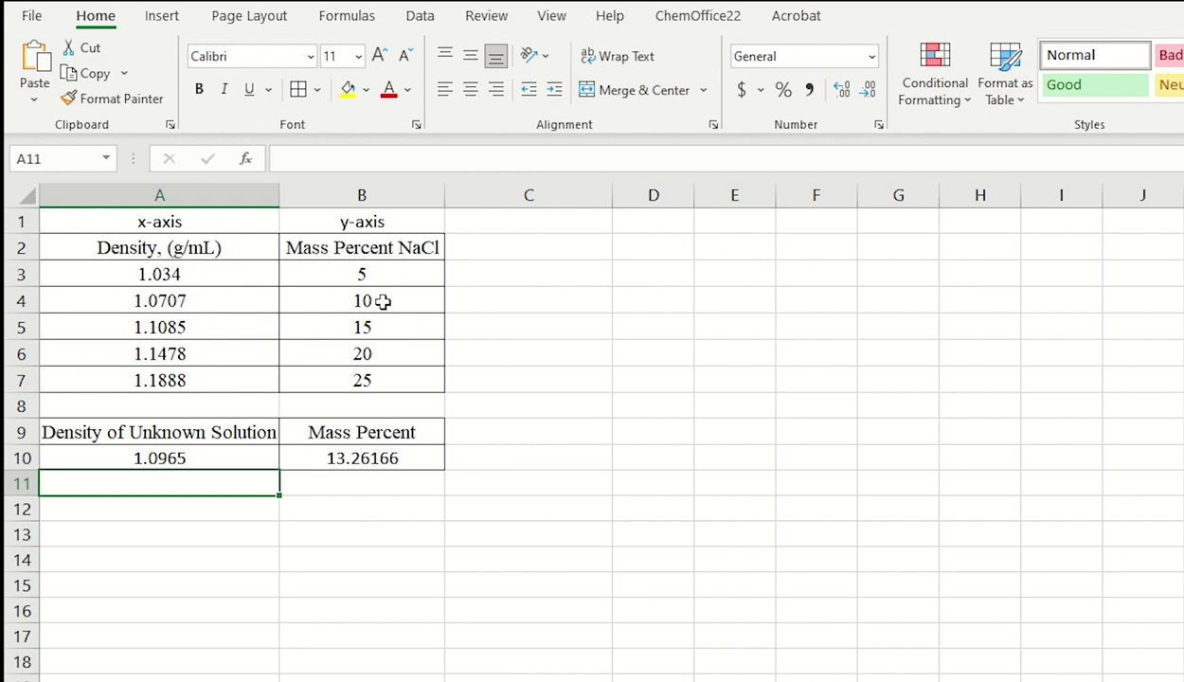
click(343, 457)
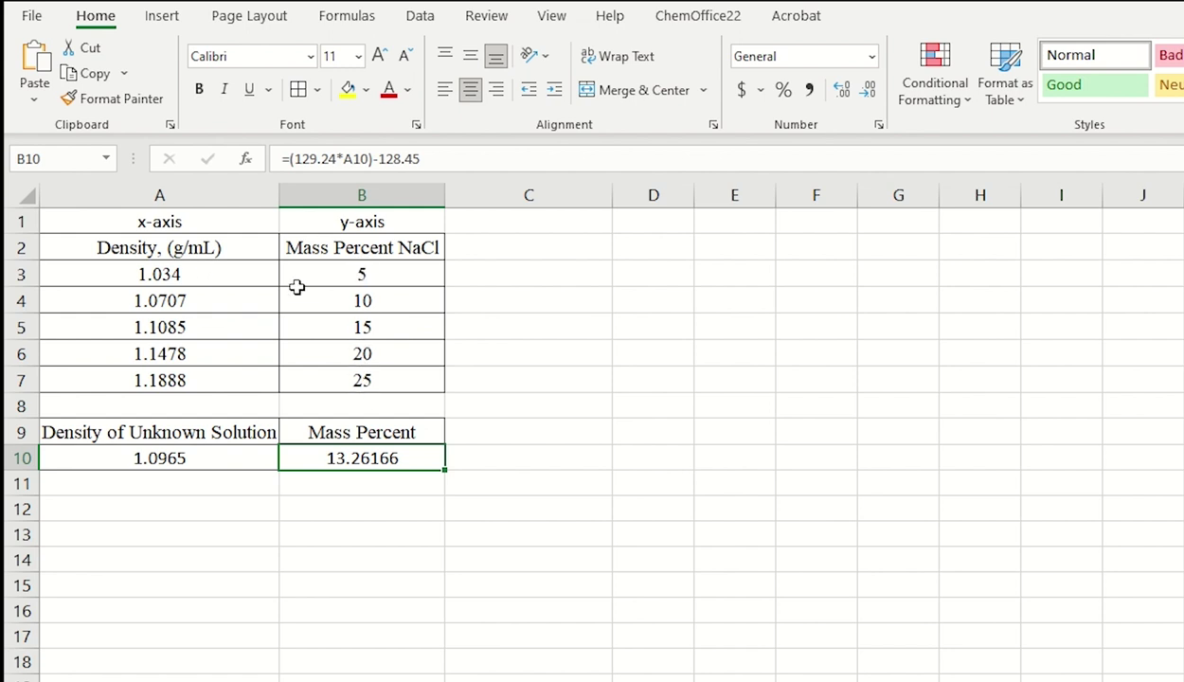
Open the Insert ribbon on the way back to the chart
click(162, 21)
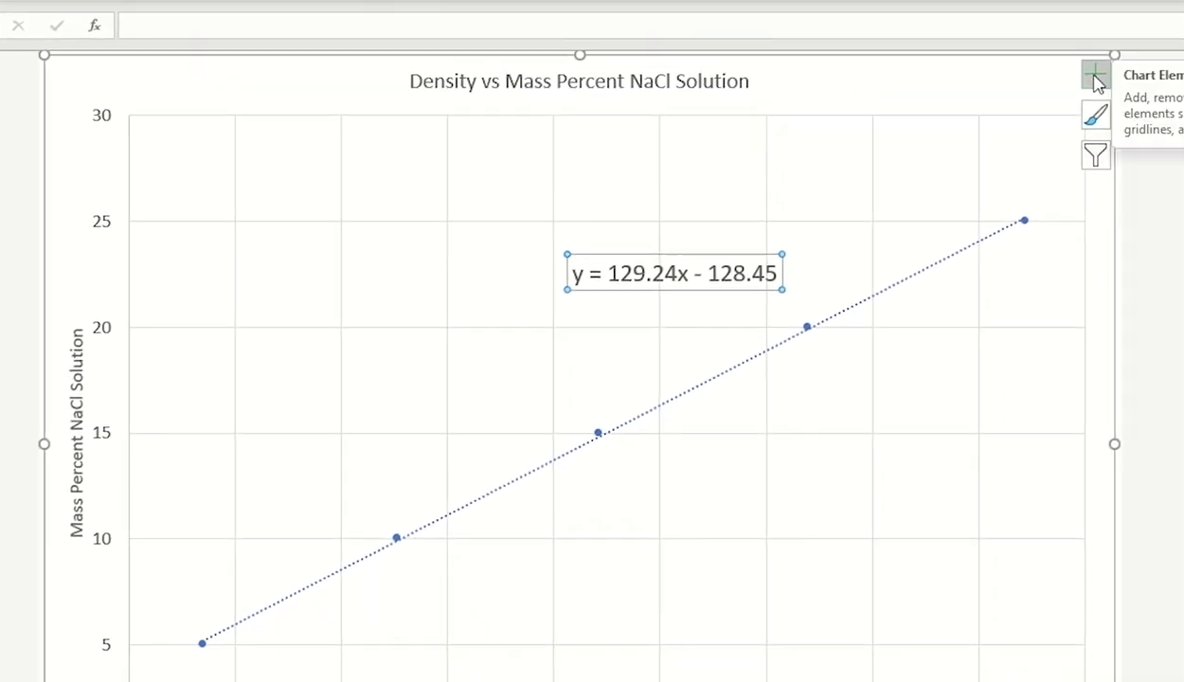
Open the linear trendline's More Options formatting pane from Chart Elements
click(1092, 74)
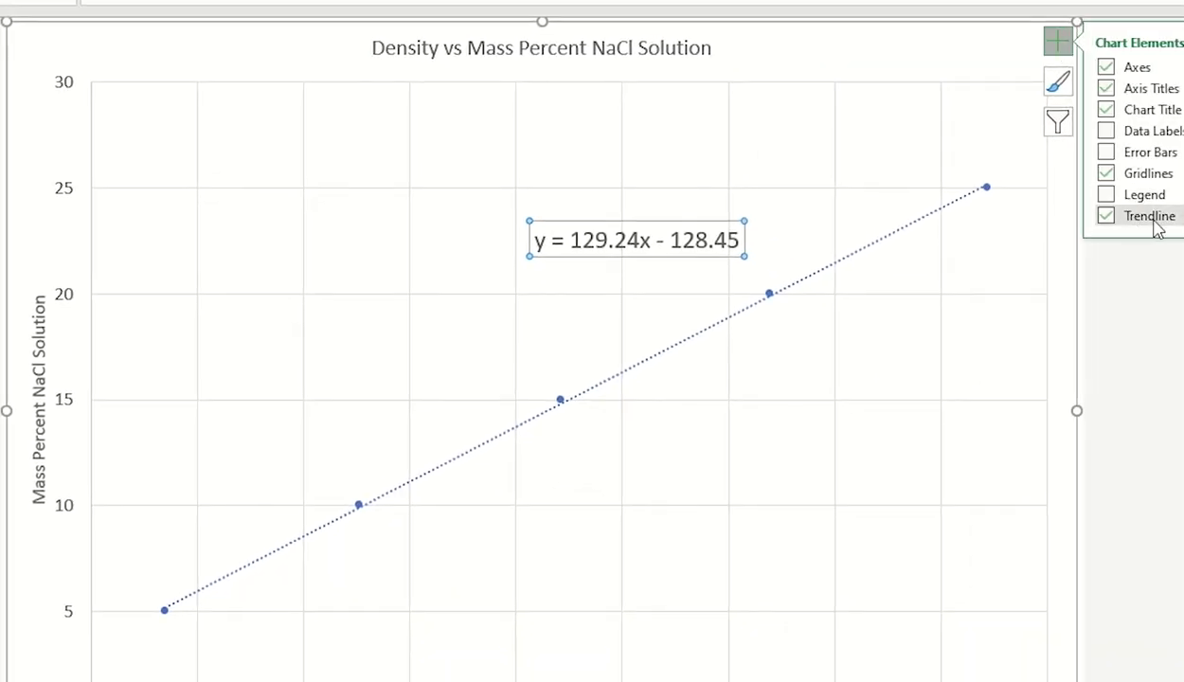
click(872, 202)
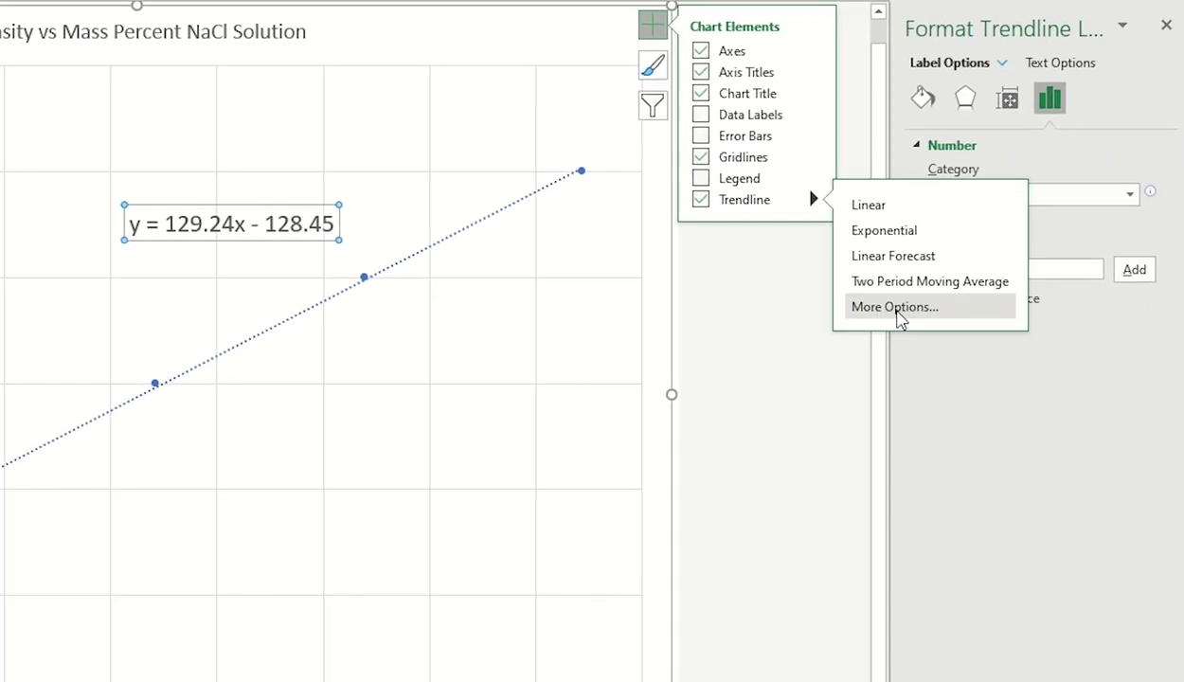
click(895, 307)
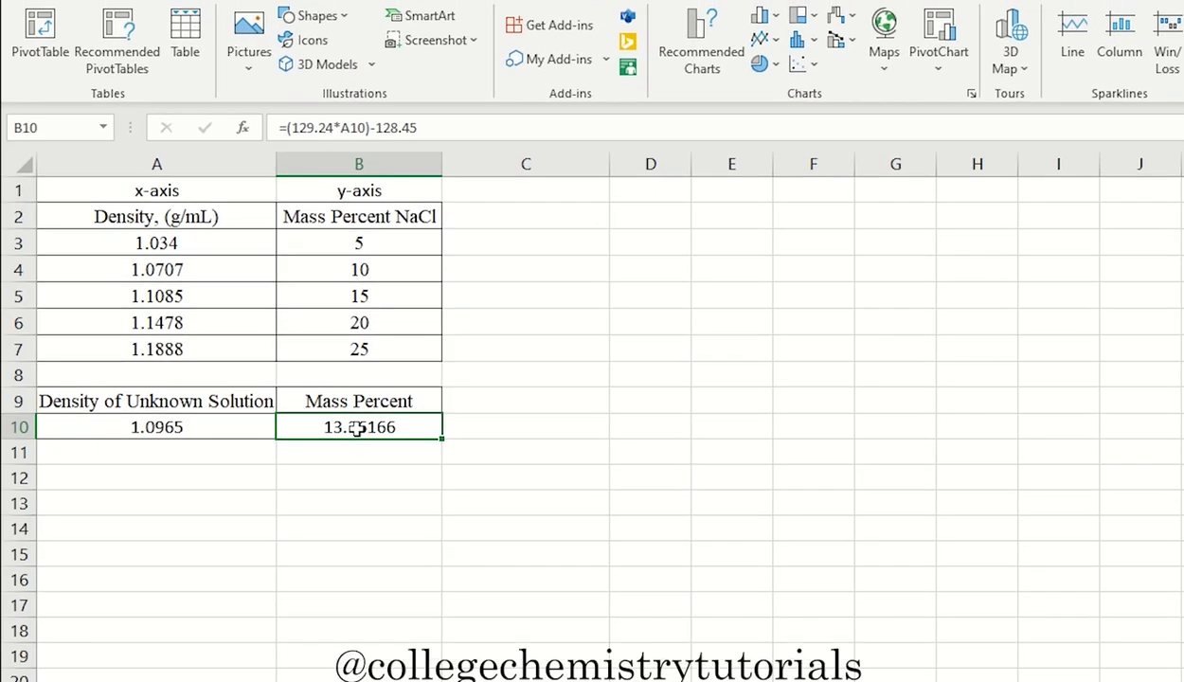
click(445, 127)
drag(445, 127, 282, 133)
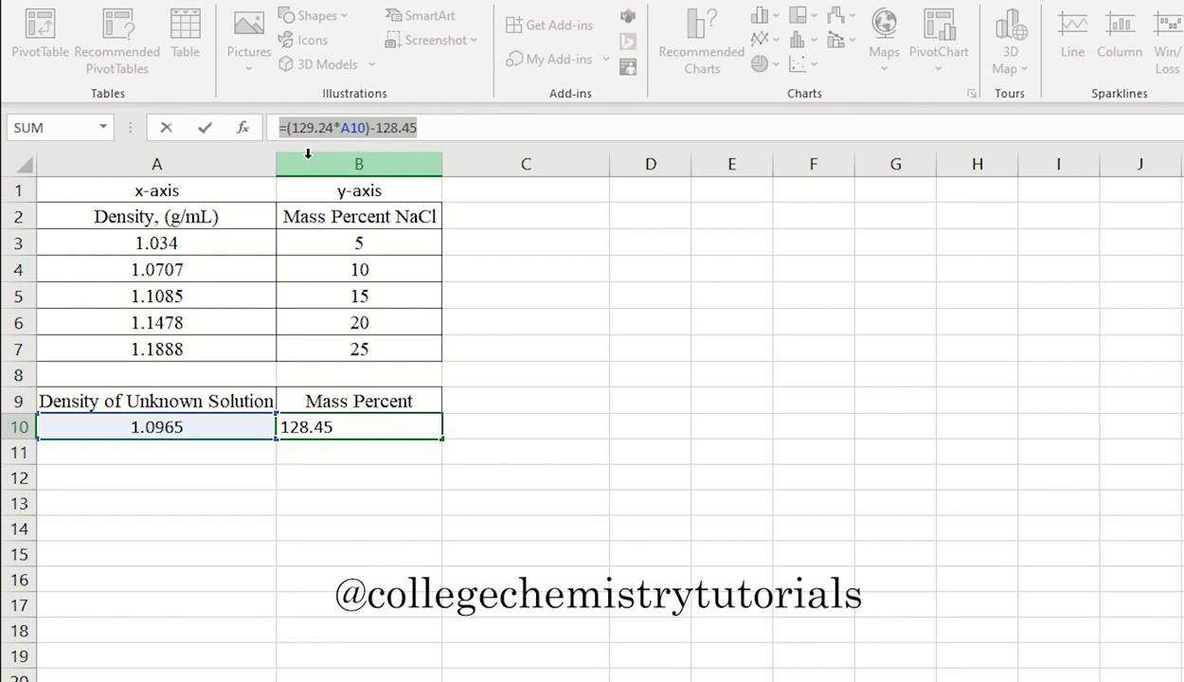
click(431, 124)
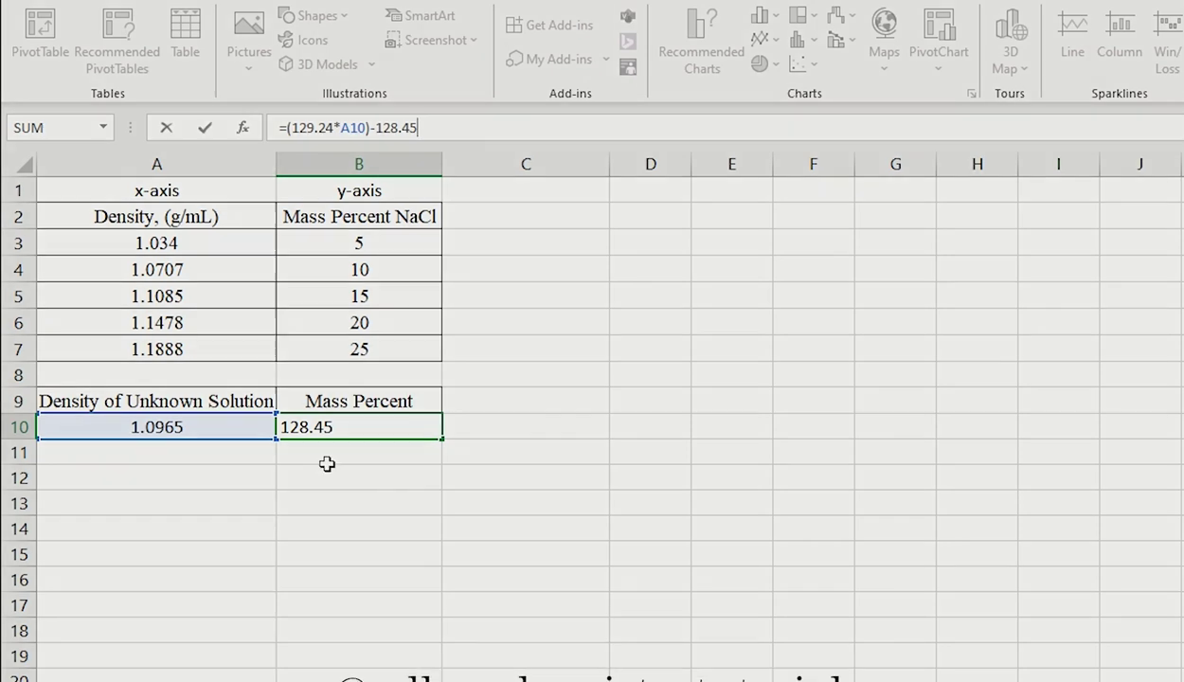
key(Return)
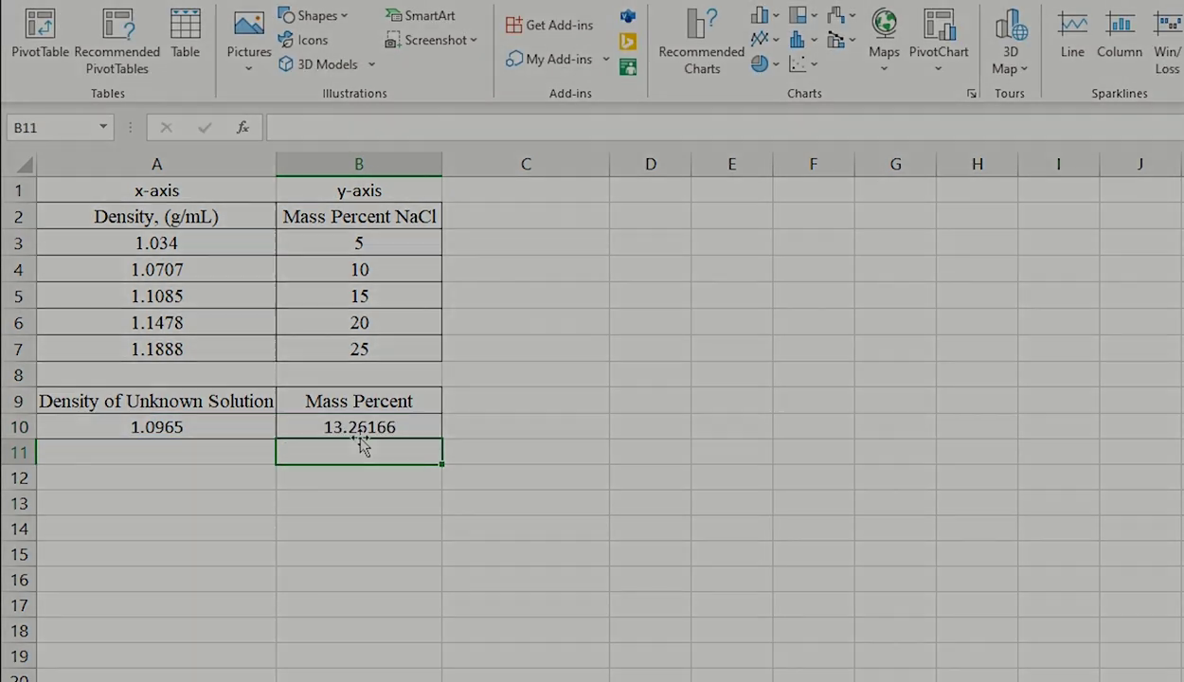